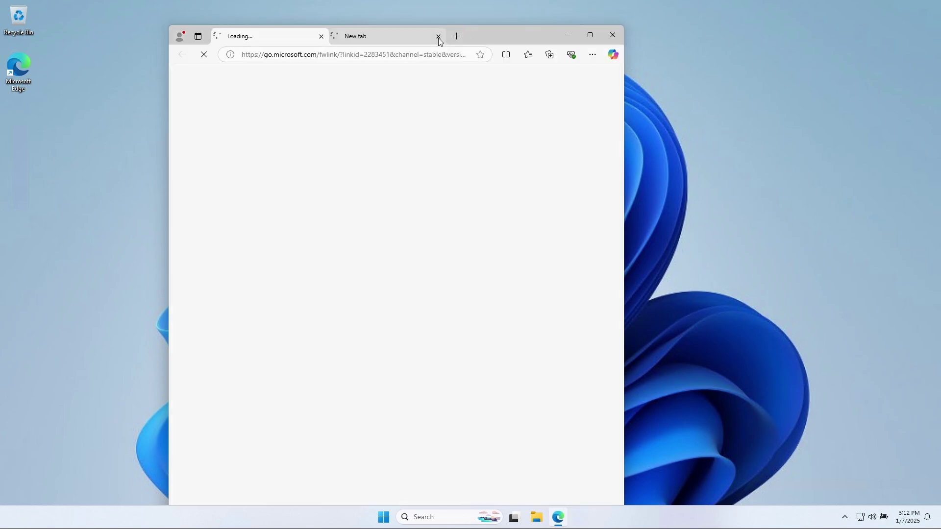
{"action": "left_click", "coordinate": [387, 48]}
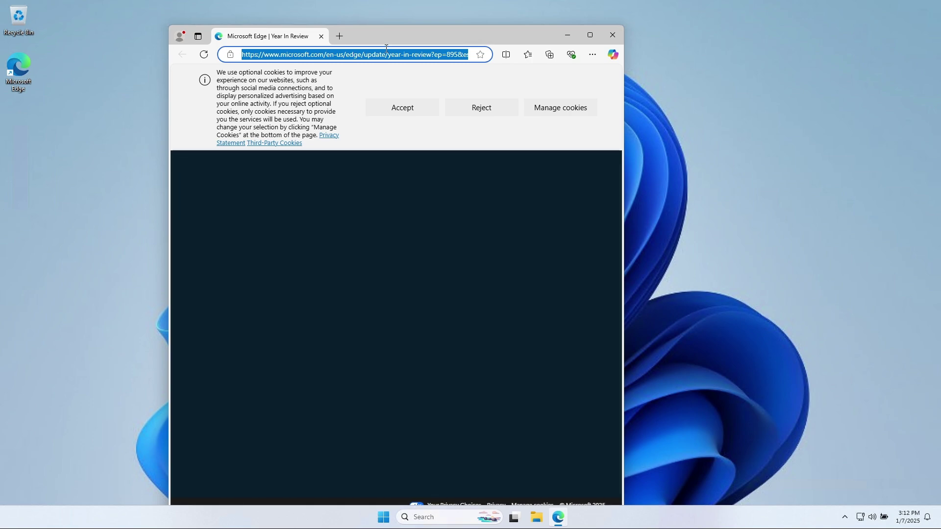
{"action": "type", "text": "https://"}
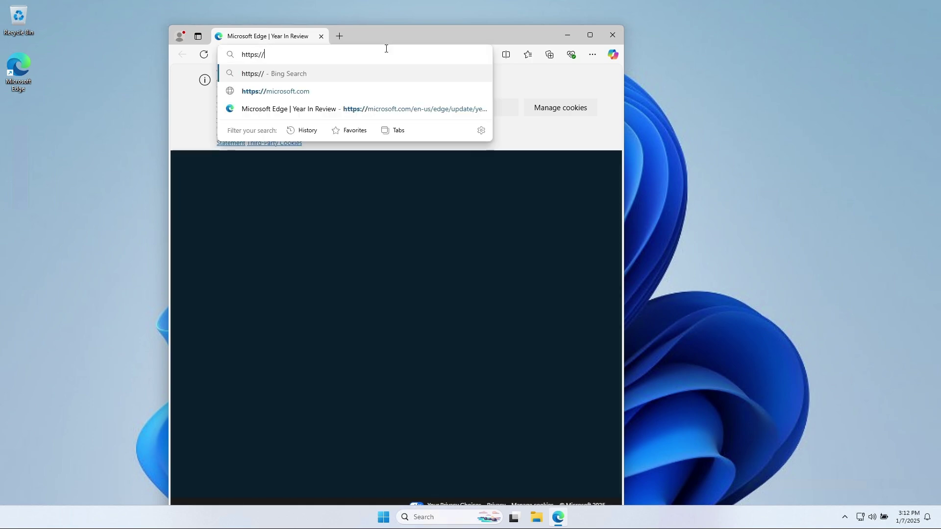
{"action": "type", "text": "www"}
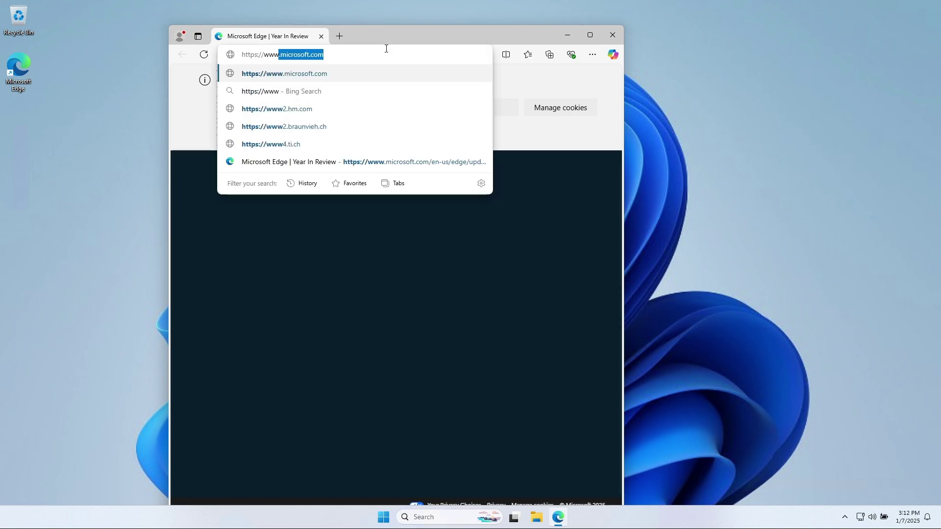
{"action": "type", "text": ".7-zip"}
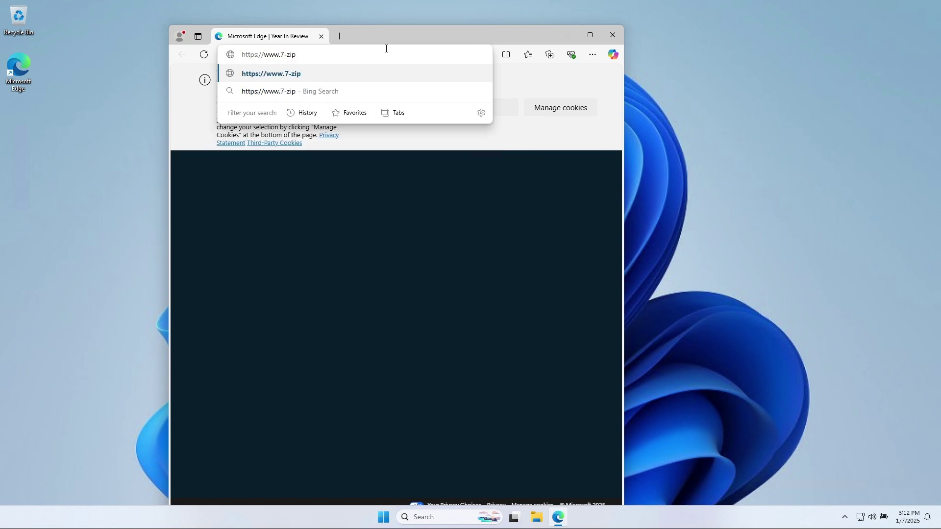
{"action": "type", "text": ".org/dow"}
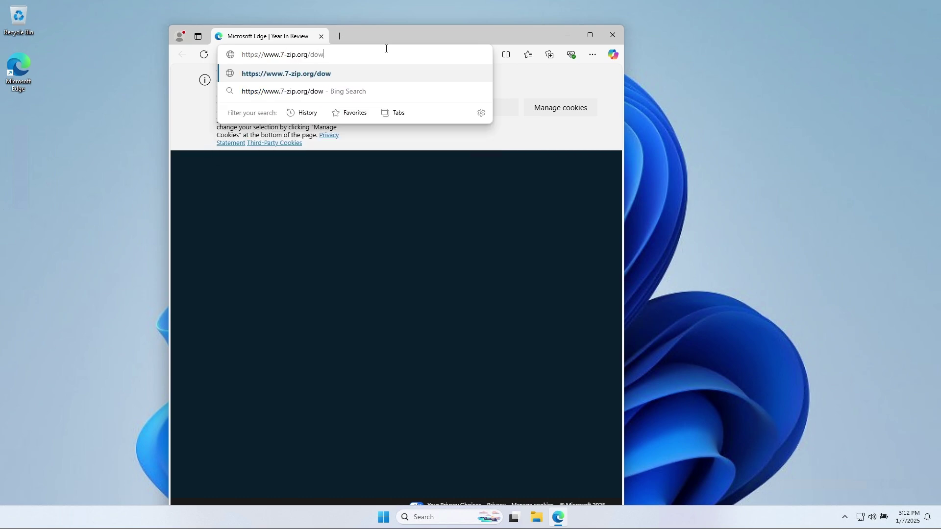
{"action": "type", "text": "nload.html"}
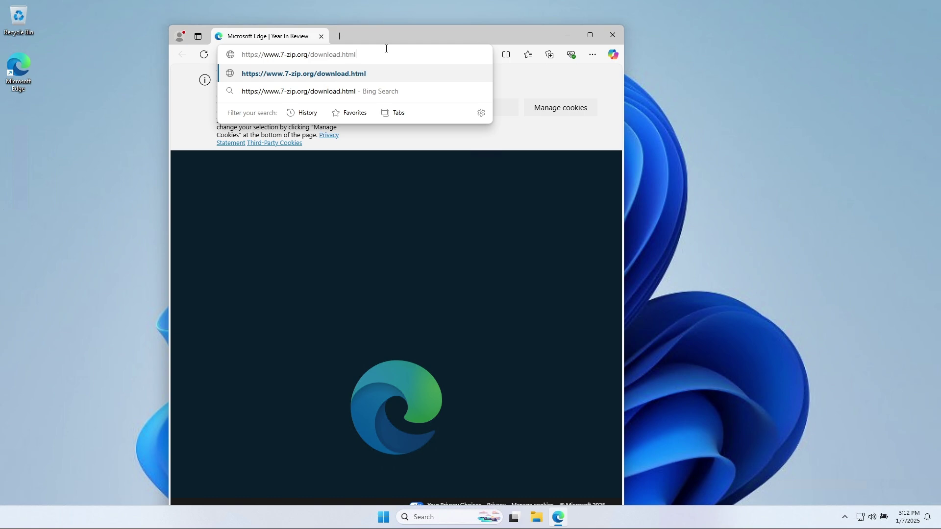
{"action": "key", "text": "Return"}
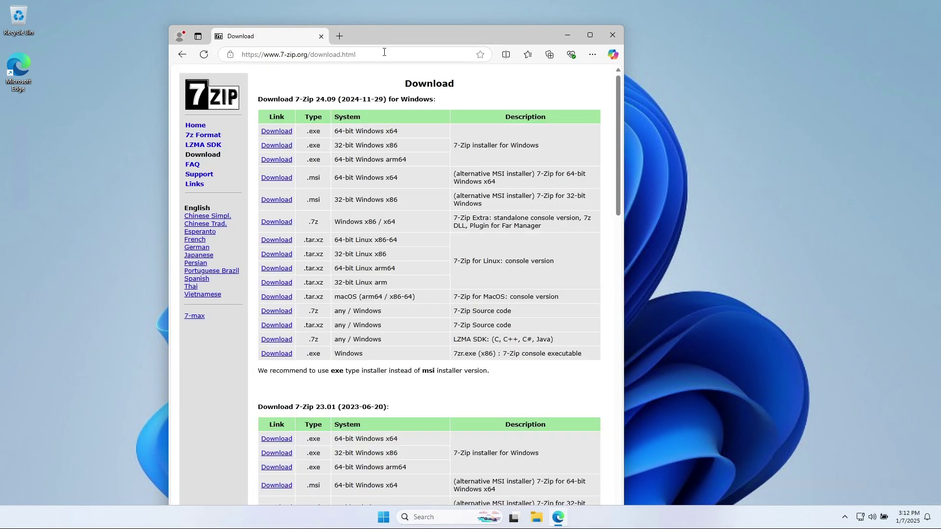
{"action": "left_click", "coordinate": [285, 183]}
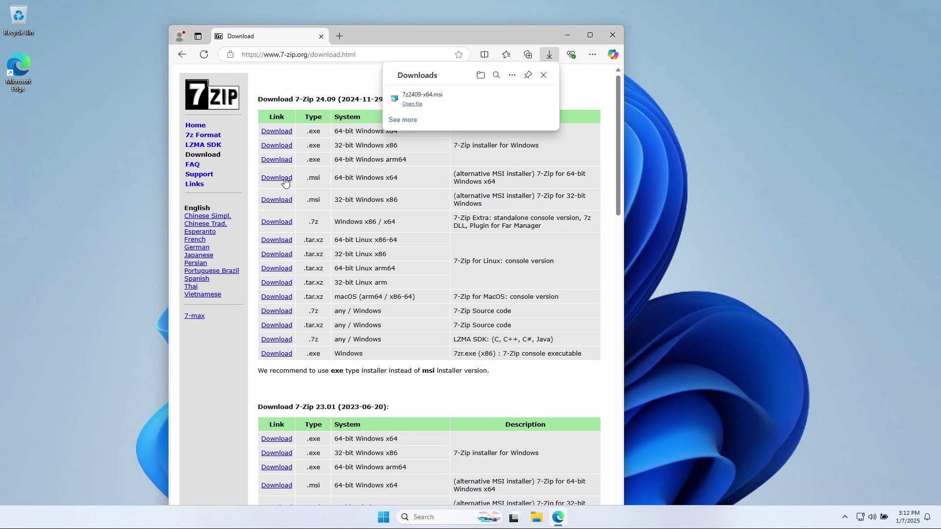
Step: Move the 7z2409-x64 installer from Downloads to the desktop and browse to Local Disk (C:)
{"action": "left_click", "coordinate": [510, 103]}
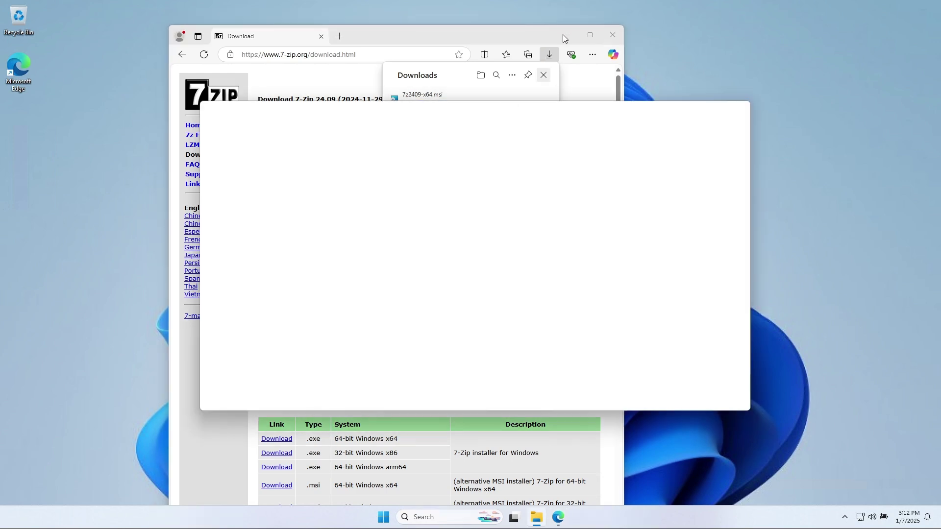
{"action": "left_click", "coordinate": [569, 32]}
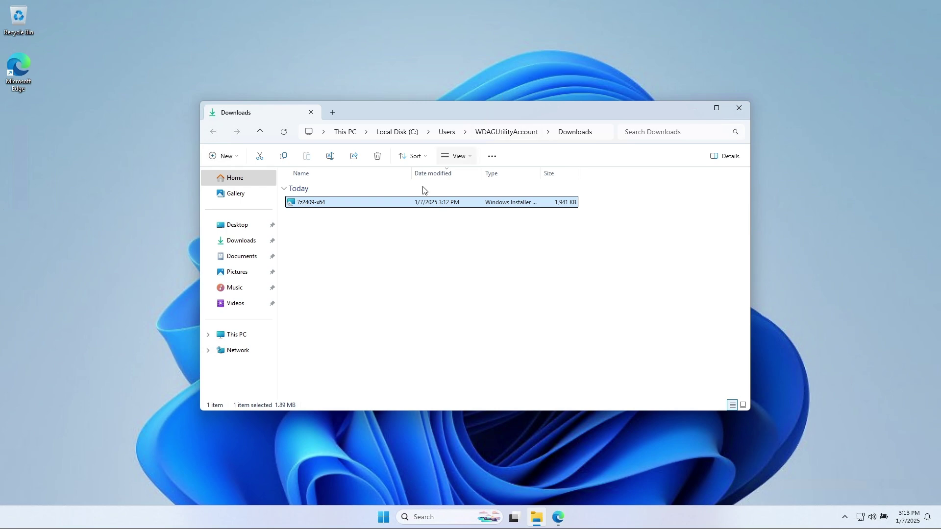
{"action": "left_click", "coordinate": [343, 223]}
{"action": "left_click", "coordinate": [336, 205]}
{"action": "left_click", "coordinate": [339, 228]}
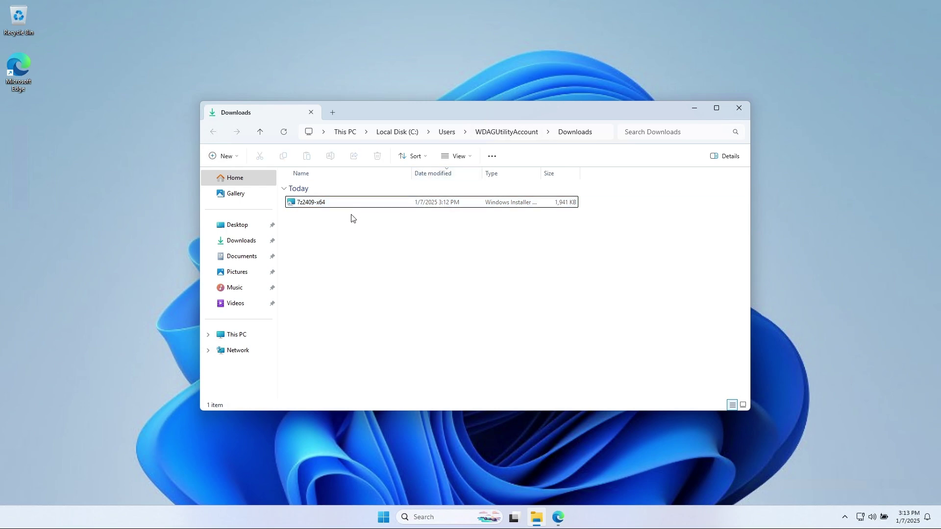
{"action": "left_click", "coordinate": [324, 203]}
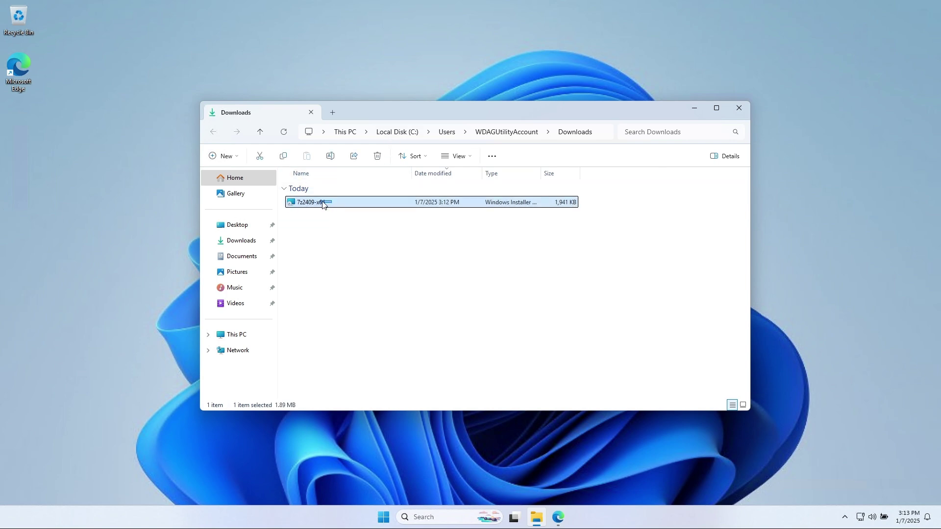
{"action": "left_click_drag", "start_coordinate": [323, 204], "coordinate": [123, 218]}
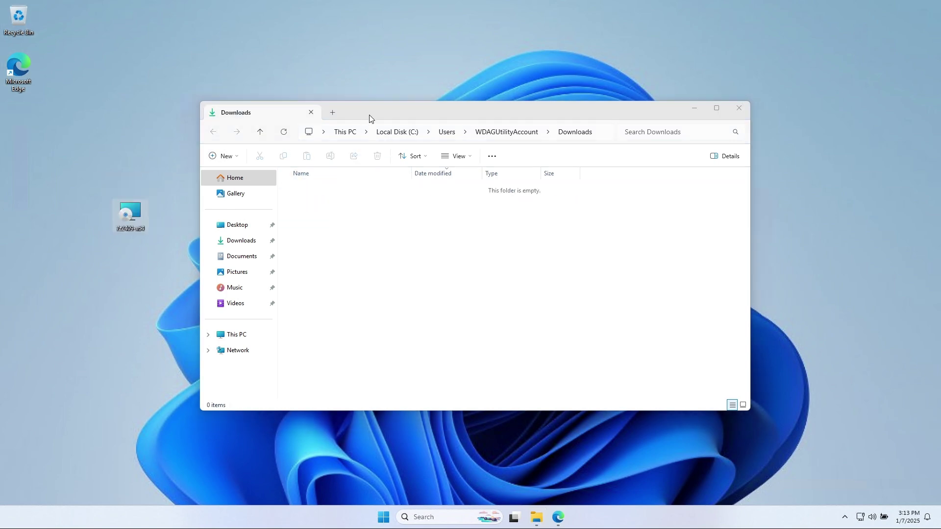
{"action": "left_click_drag", "start_coordinate": [370, 119], "coordinate": [429, 110]}
{"action": "left_click", "coordinate": [458, 126]}
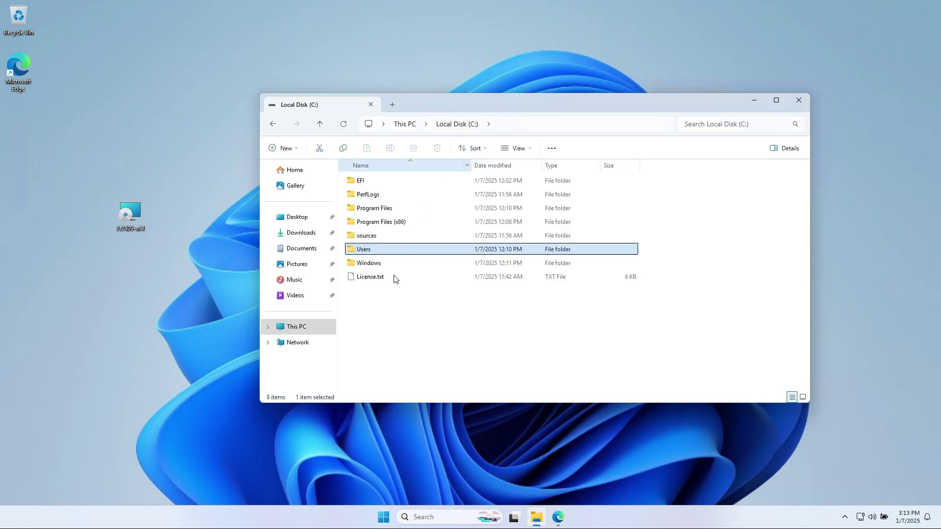
Step: Create two new folders on C: named Deploy7-Zip and Output
{"action": "left_click", "coordinate": [388, 306]}
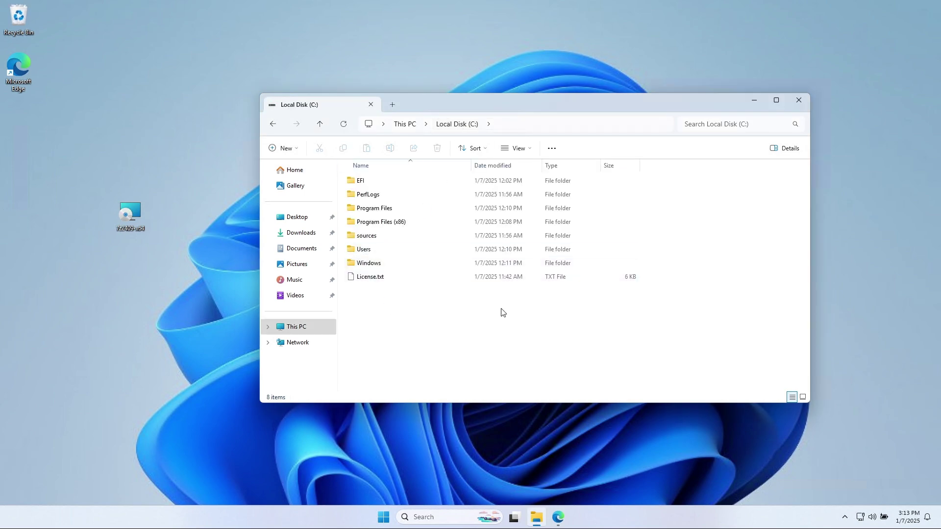
{"action": "right_click", "coordinate": [374, 308]}
{"action": "mouse_move", "coordinate": [406, 385]}
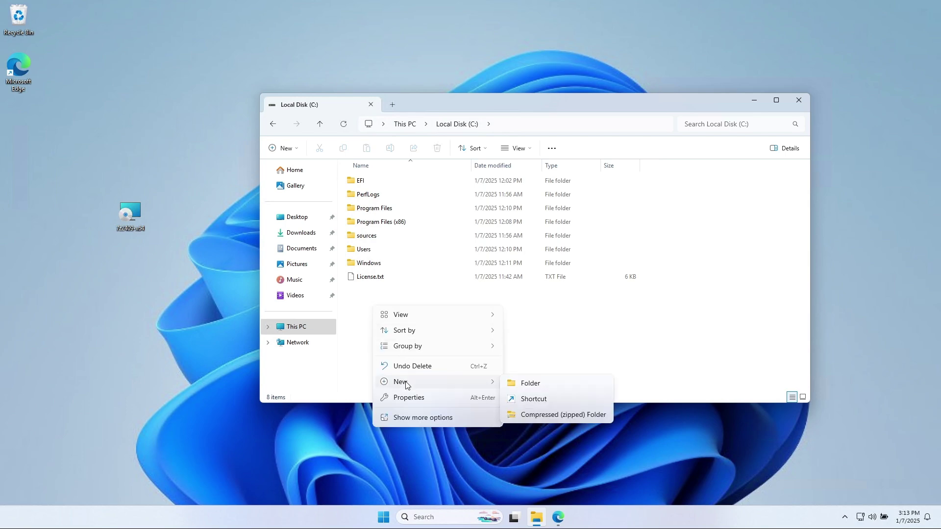
{"action": "left_click", "coordinate": [515, 383]}
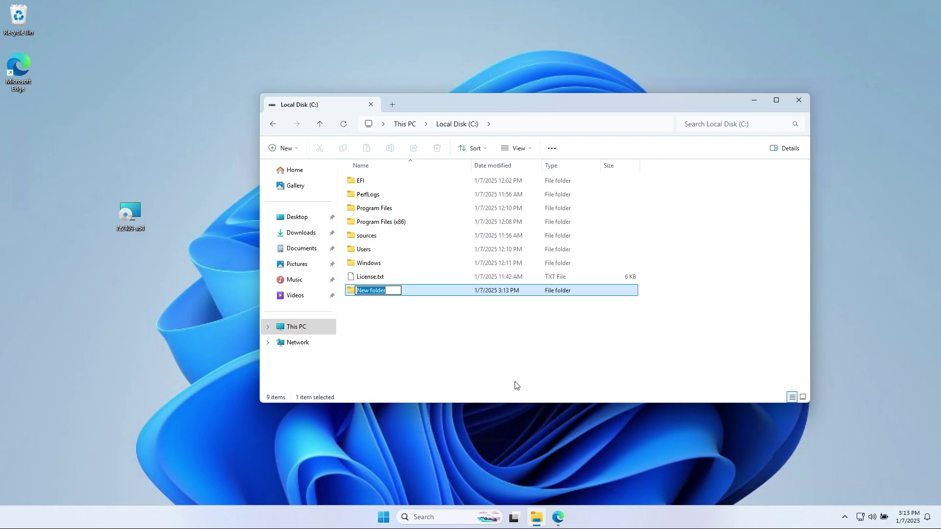
{"action": "type", "text": "Deploy"}
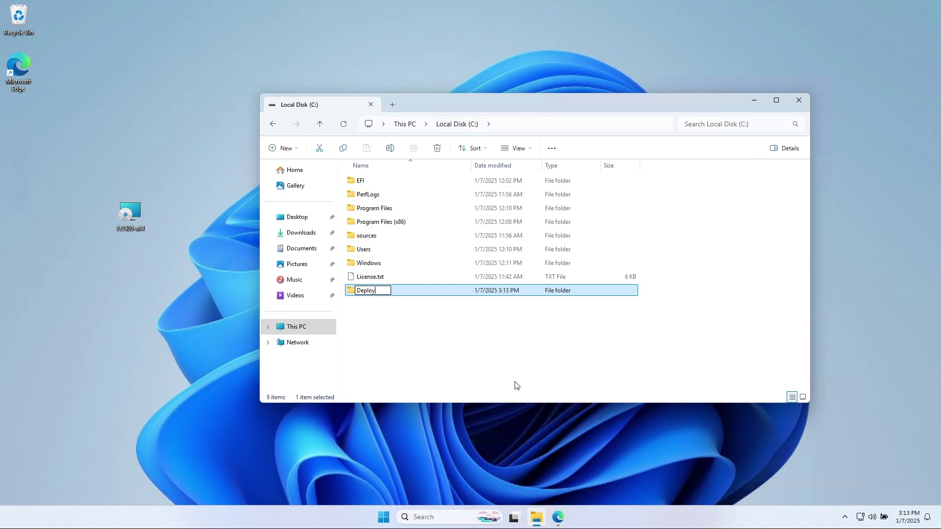
{"action": "type", "text": "7-Zip"}
{"action": "key", "text": "Return"}
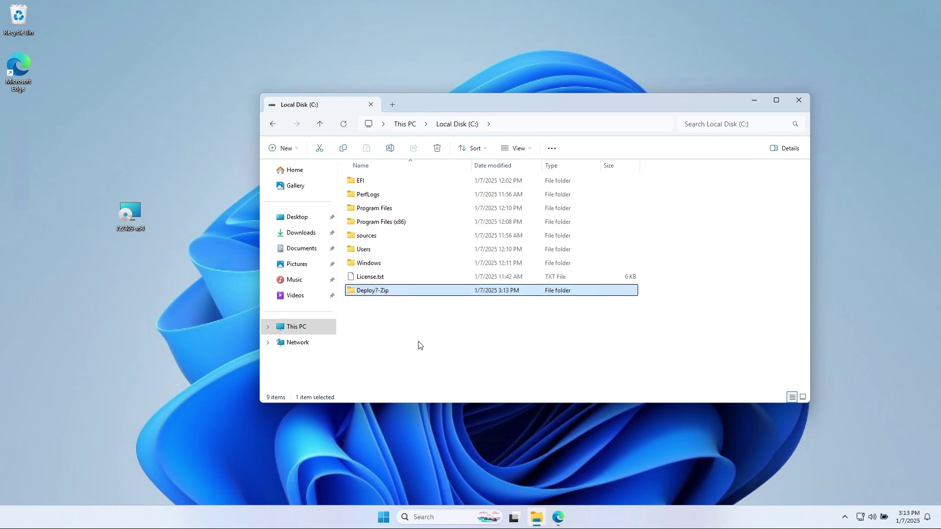
{"action": "left_click", "coordinate": [378, 312]}
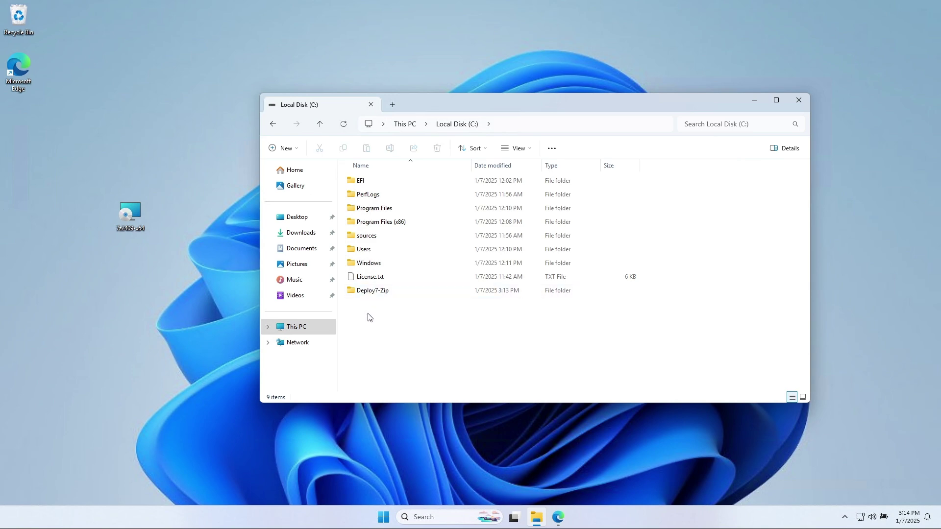
{"action": "right_click", "coordinate": [369, 317]}
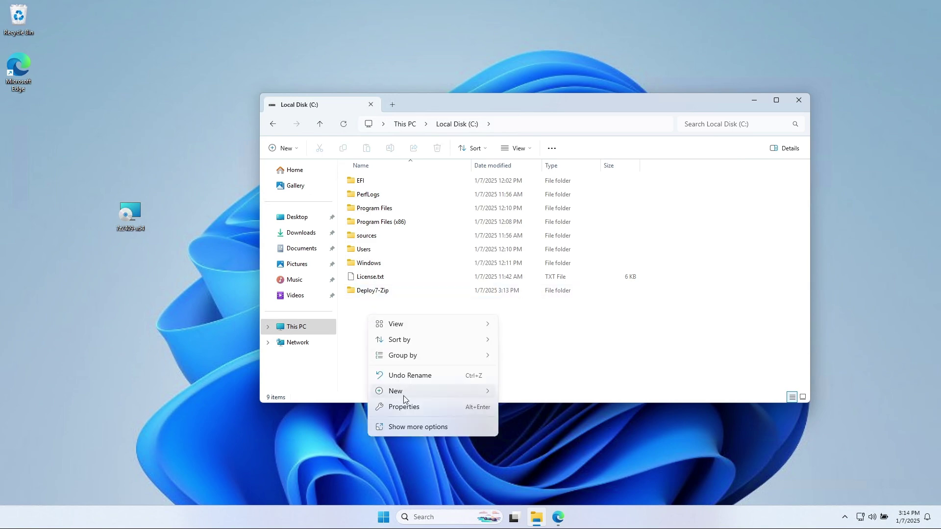
{"action": "mouse_move", "coordinate": [410, 392]}
{"action": "left_click", "coordinate": [520, 393]}
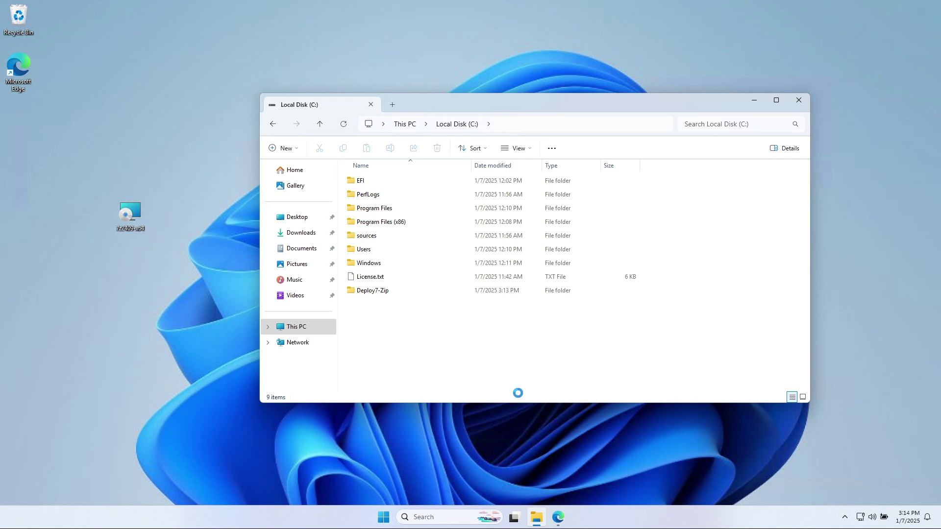
{"action": "type", "text": "Output"}
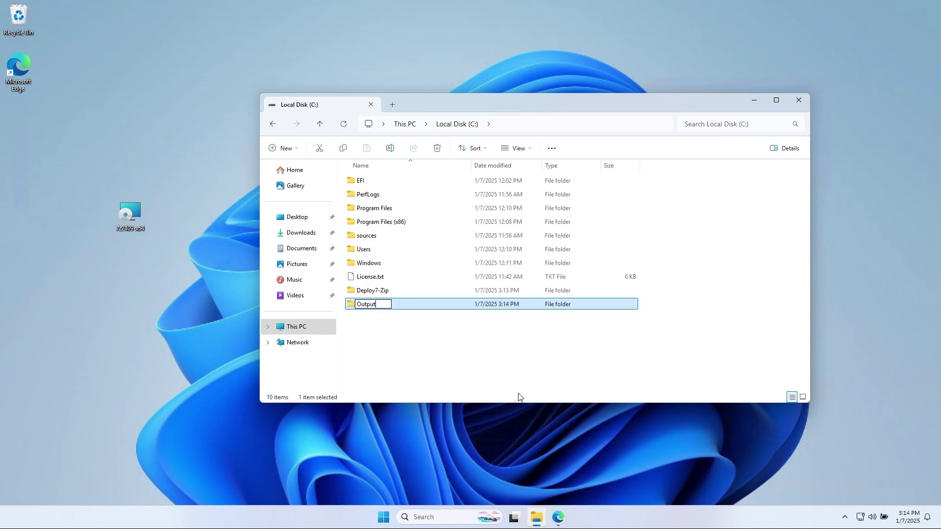
{"action": "left_click", "coordinate": [394, 323]}
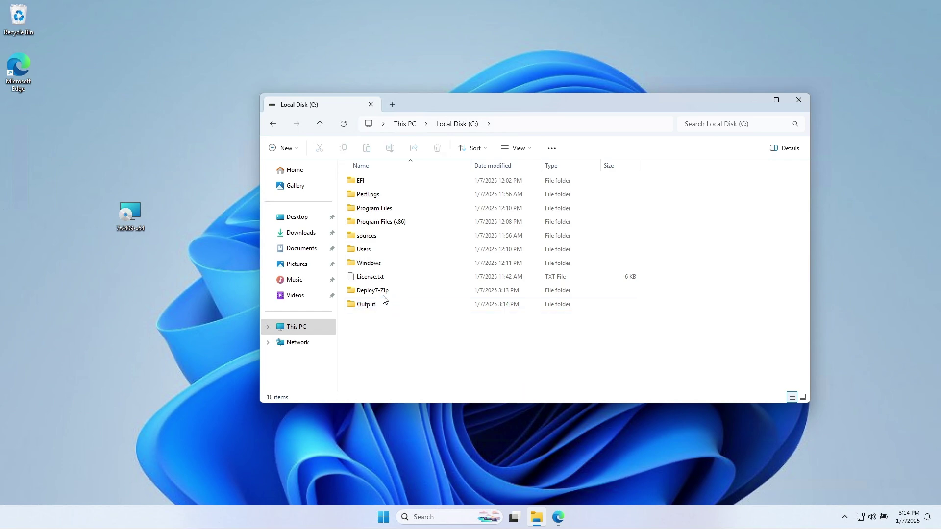
Step: Move the 7z2409-x64.msi installer from the desktop into Deploy7-Zip
{"action": "double_click", "coordinate": [391, 295]}
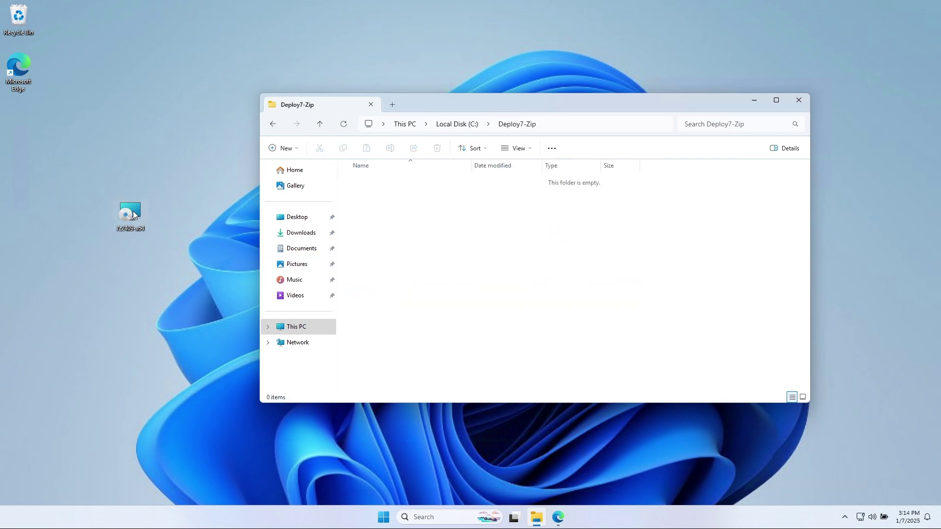
{"action": "left_click", "coordinate": [160, 219]}
{"action": "left_click_drag", "start_coordinate": [130, 215], "coordinate": [427, 225]}
Step: Search the web for 'intune win app tool' in a new tab
{"action": "left_click", "coordinate": [558, 518]}
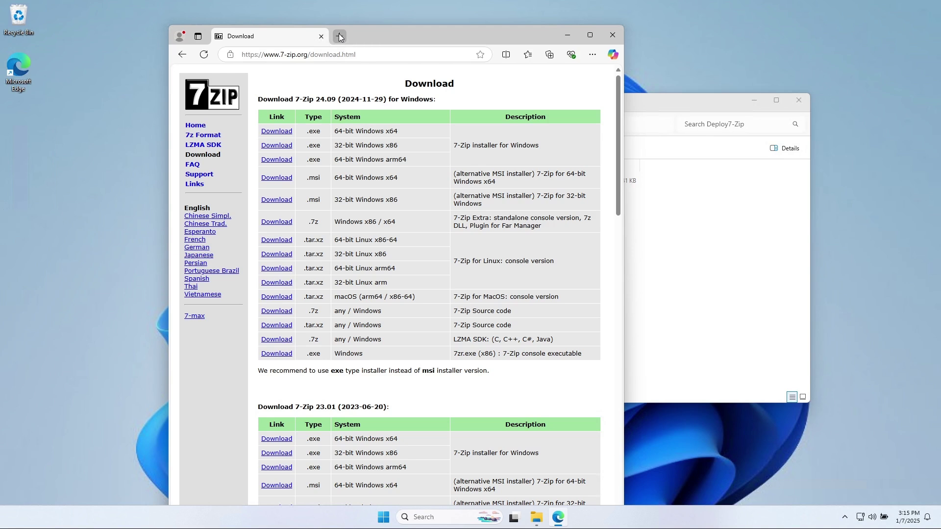
{"action": "left_click", "coordinate": [339, 36]}
{"action": "type", "text": "intunewi"}
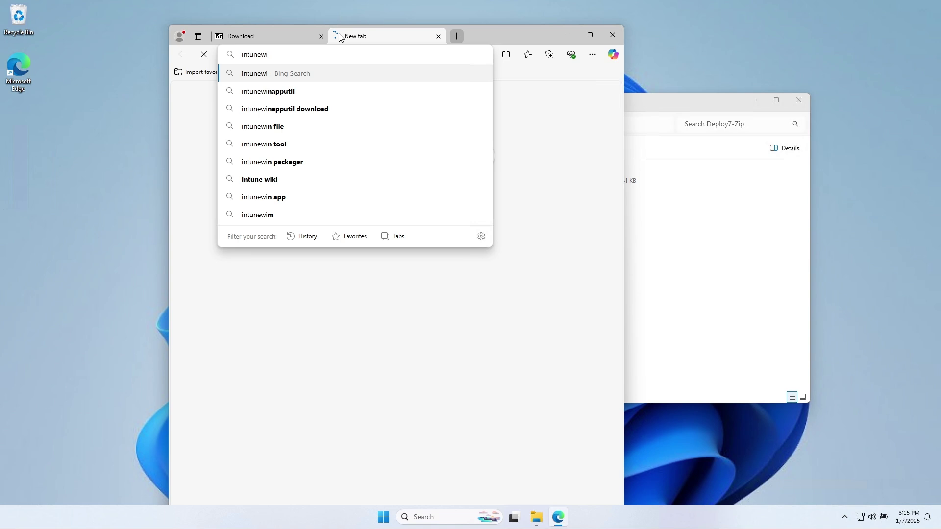
{"action": "key", "text": "BackSpace"}
{"action": "key", "text": "BackSpace"}
{"action": "type", "text": "win app tu"}
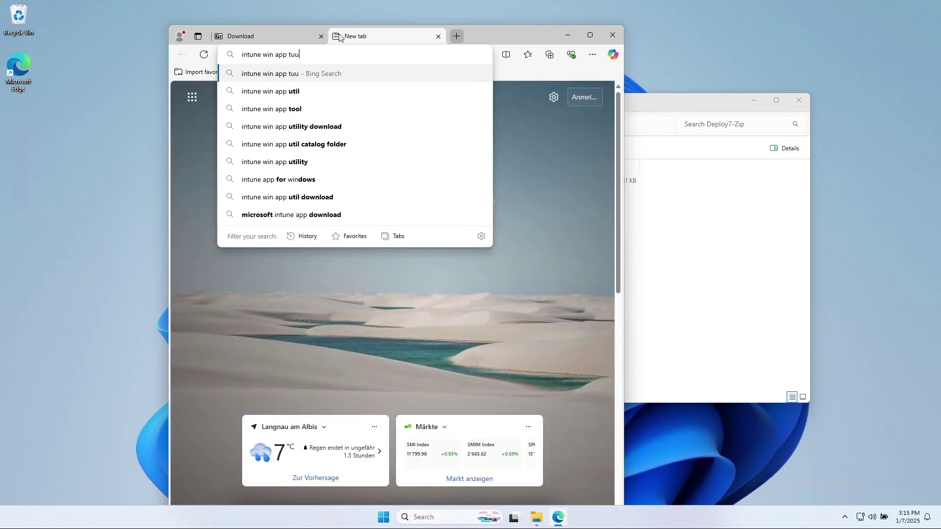
{"action": "key", "text": "BackSpace"}
{"action": "type", "text": "ool"}
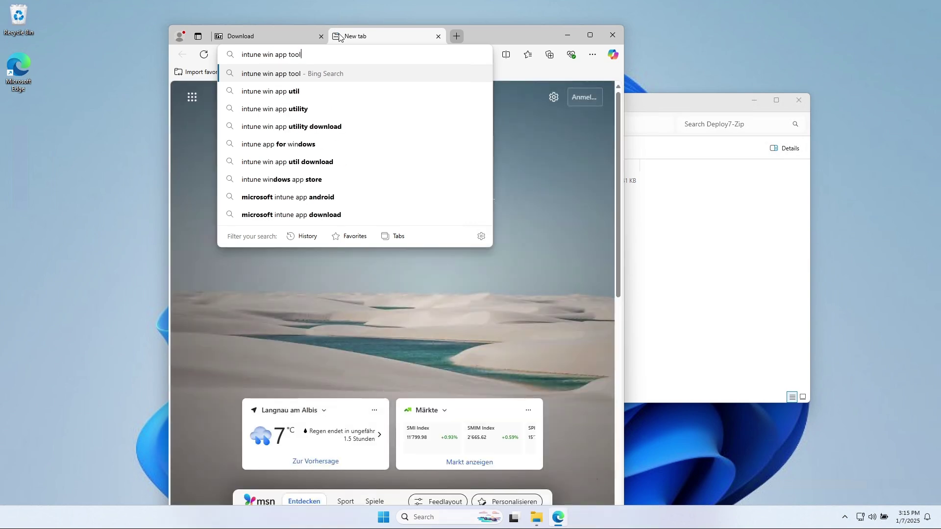
{"action": "key", "text": "Return"}
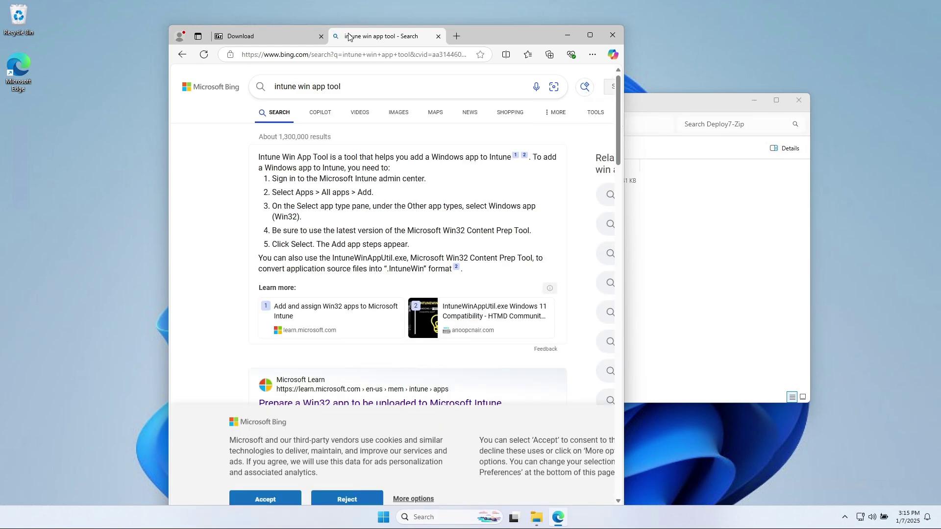
Step: Download IntuneWinAppUtil.exe from the Microsoft Win32 Content Prep Tool GitHub repo and show it in its folder
{"action": "scroll", "coordinate": [348, 198], "scroll_direction": "down", "scroll_amount": 10}
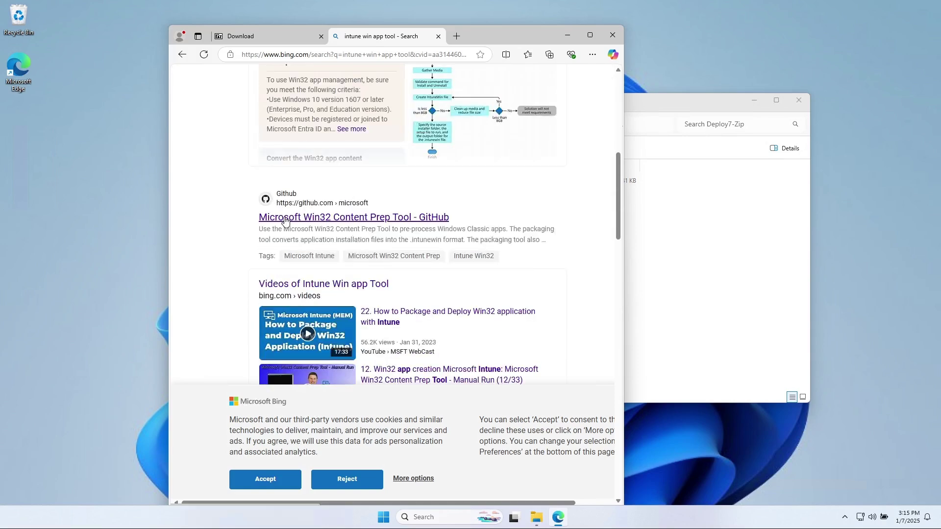
{"action": "left_click", "coordinate": [288, 219]}
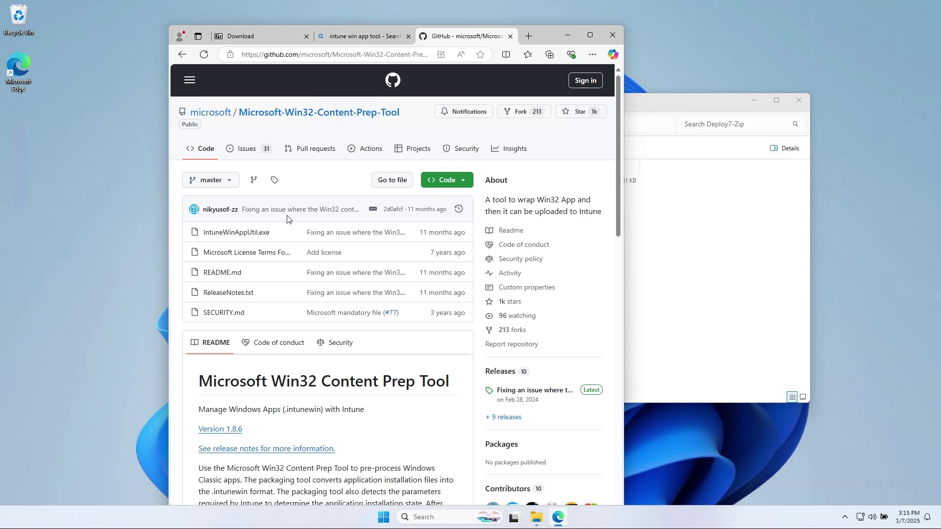
{"action": "left_click", "coordinate": [224, 233]}
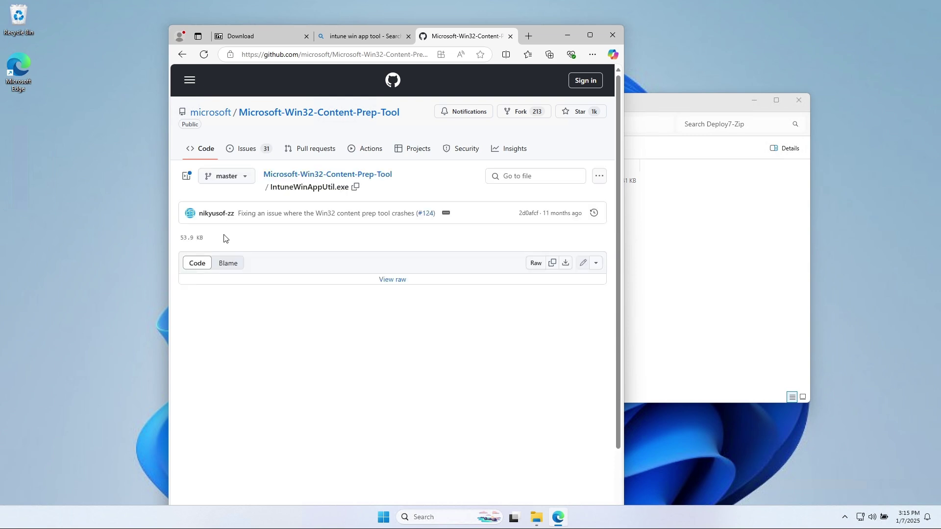
{"action": "left_click", "coordinate": [565, 265]}
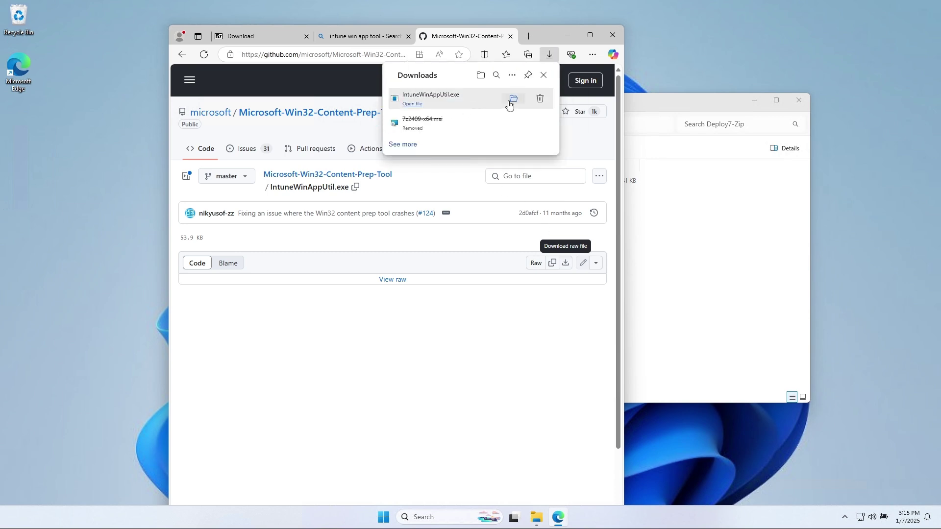
{"action": "left_click", "coordinate": [512, 100]}
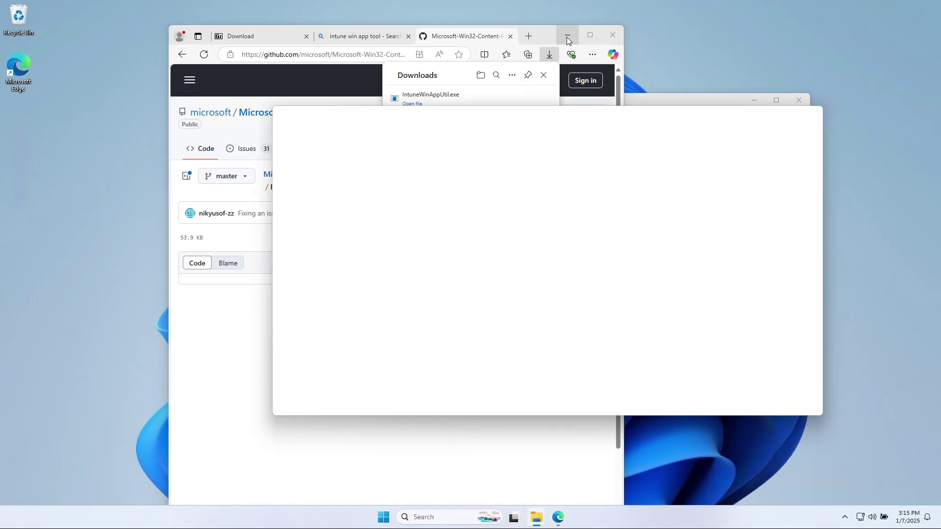
Step: Give IntuneWinAppUtil C:\Deploy7-Zip as the source folder
{"action": "left_click", "coordinate": [567, 36]}
{"action": "left_click", "coordinate": [567, 37]}
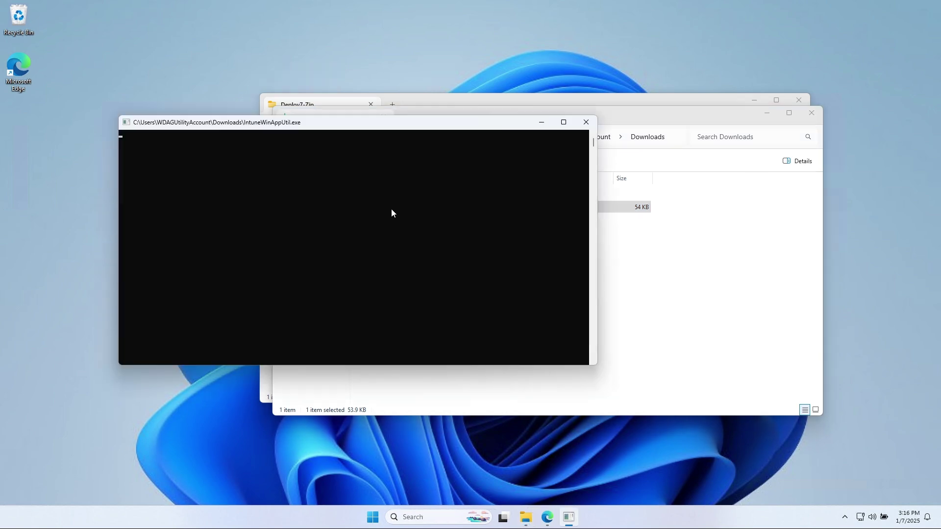
{"action": "left_click_drag", "start_coordinate": [358, 126], "coordinate": [680, 156]}
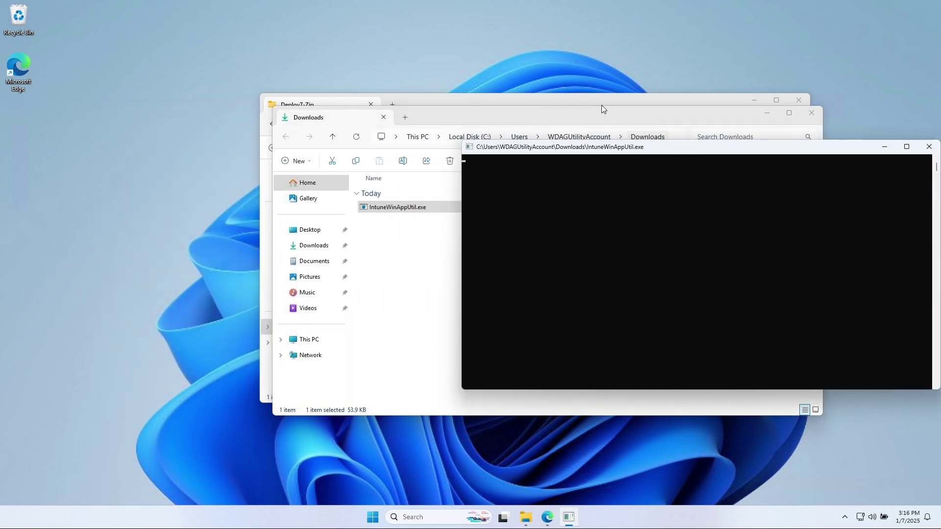
{"action": "left_click", "coordinate": [758, 116]}
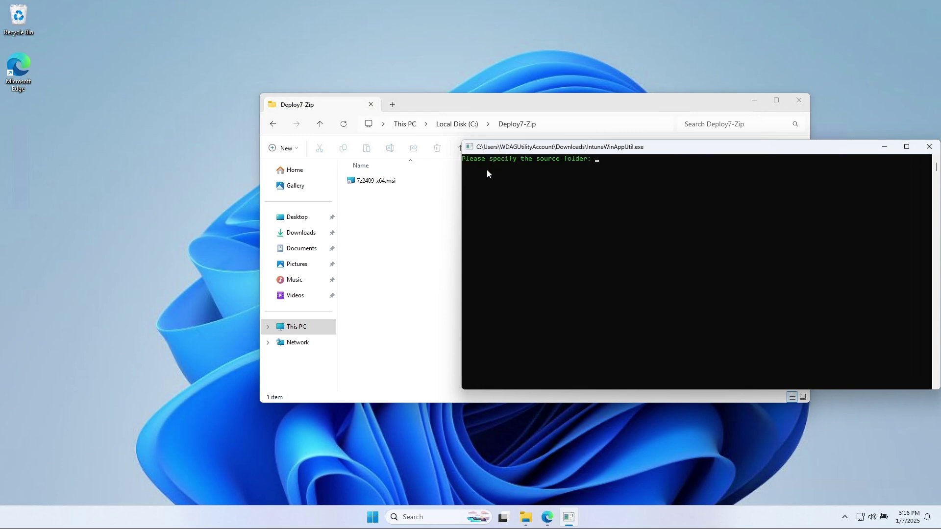
{"action": "left_click_drag", "start_coordinate": [387, 96], "coordinate": [201, 80]}
{"action": "left_click", "coordinate": [704, 189]}
{"action": "left_click", "coordinate": [373, 113]}
{"action": "key", "text": "ctrl+c"}
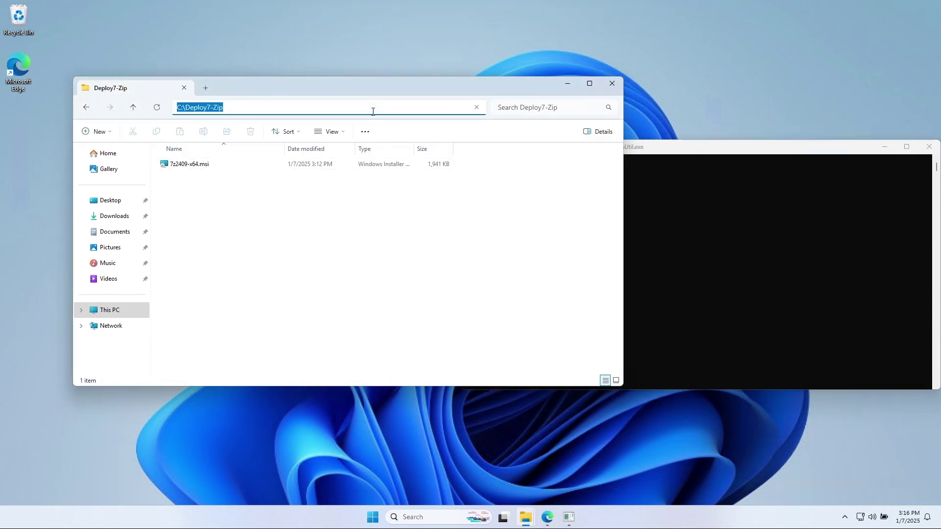
{"action": "left_click", "coordinate": [779, 213]}
{"action": "key", "text": "ctrl+v"}
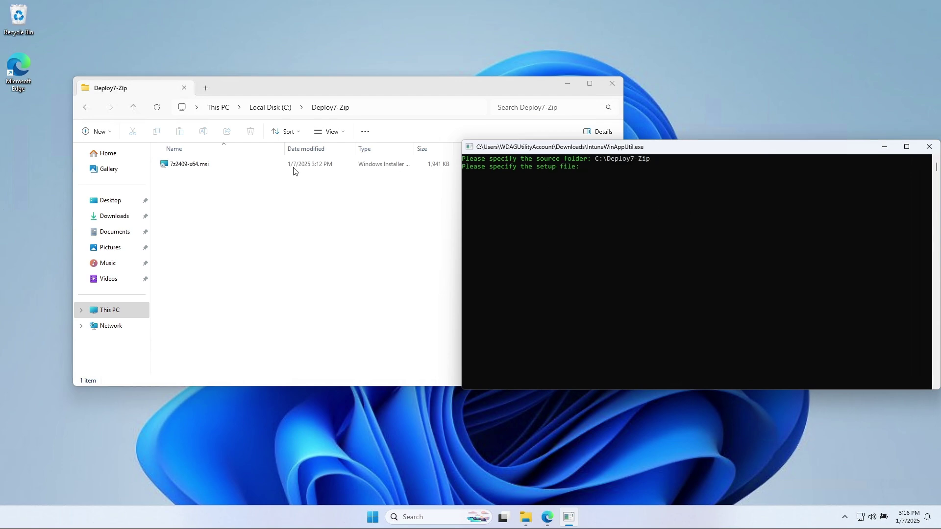
Step: Give 7z2409-x64.msi as the setup file
{"action": "left_click", "coordinate": [204, 166]}
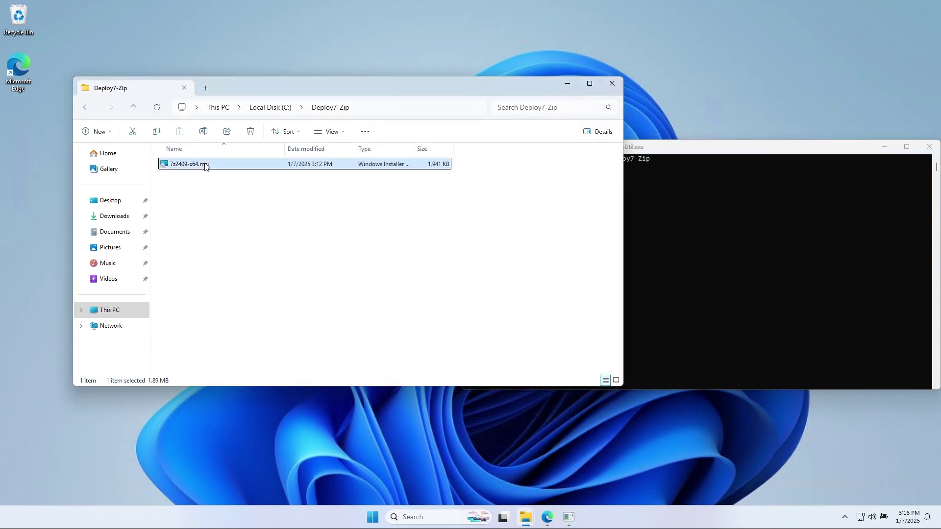
{"action": "key", "text": "F2"}
{"action": "key", "text": "ctrl+a"}
{"action": "key", "text": "ctrl+c"}
{"action": "left_click", "coordinate": [734, 229]}
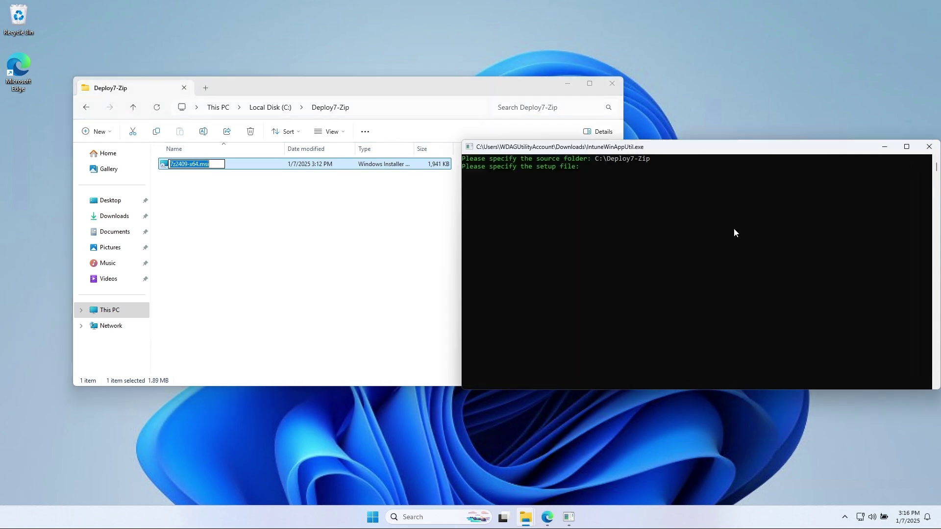
{"action": "key", "text": "ctrl+v"}
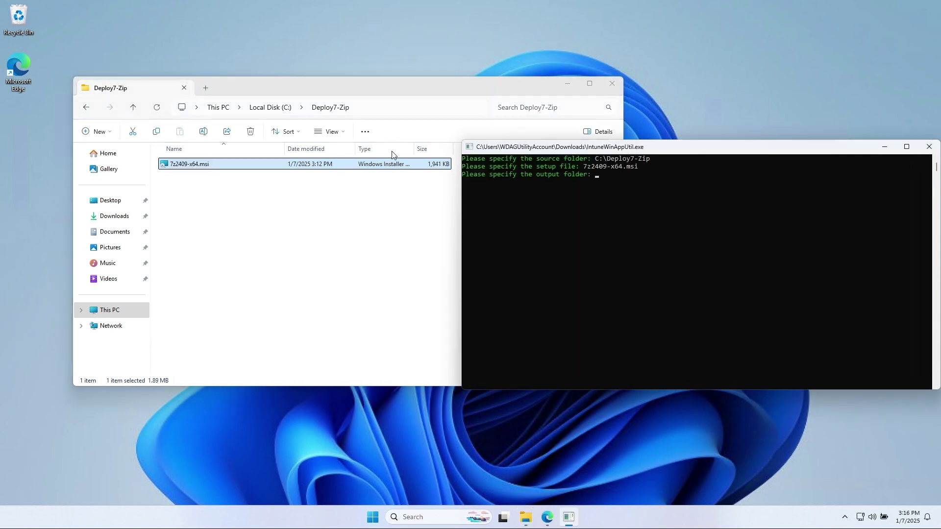
Step: Set C:\Output as the output folder
{"action": "left_click", "coordinate": [270, 111]}
{"action": "left_click", "coordinate": [270, 110]}
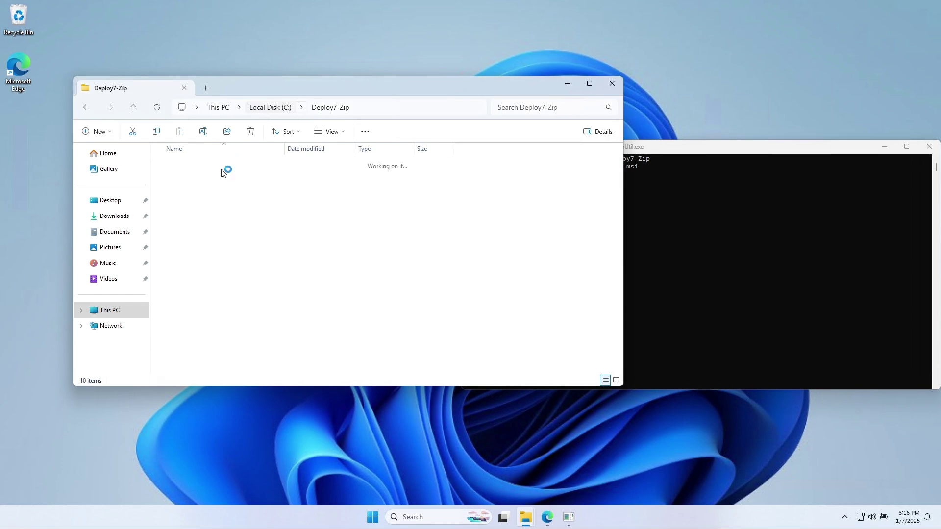
{"action": "double_click", "coordinate": [193, 193]}
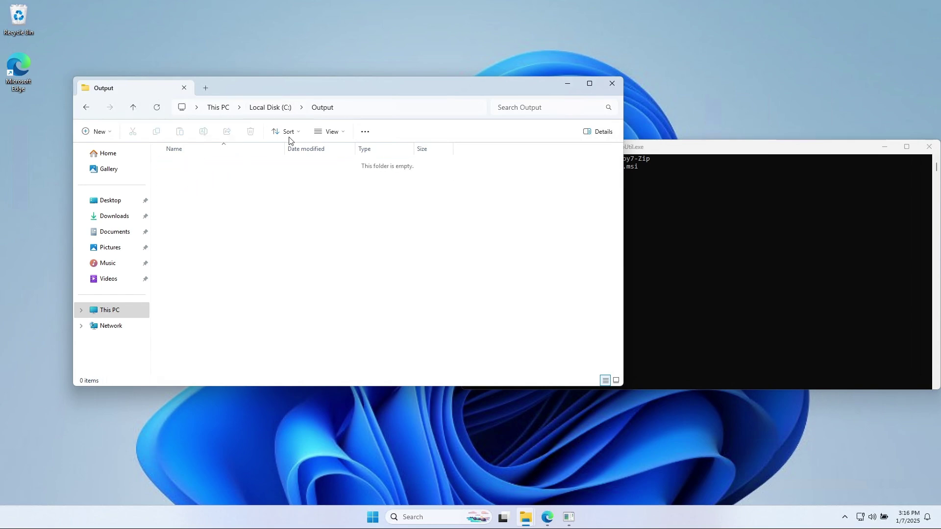
{"action": "left_click", "coordinate": [369, 110]}
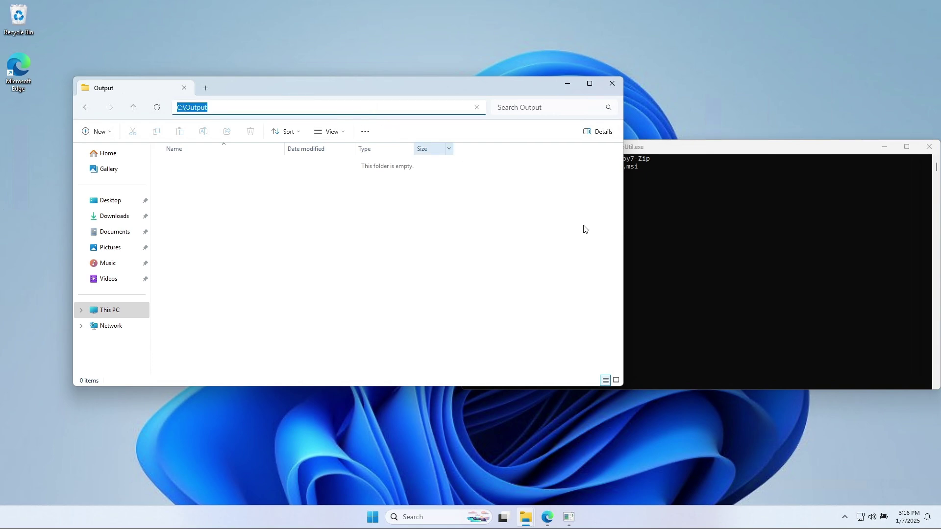
{"action": "left_click", "coordinate": [688, 236]}
{"action": "key", "text": "ctrl+v"}
{"action": "key", "text": "Return"}
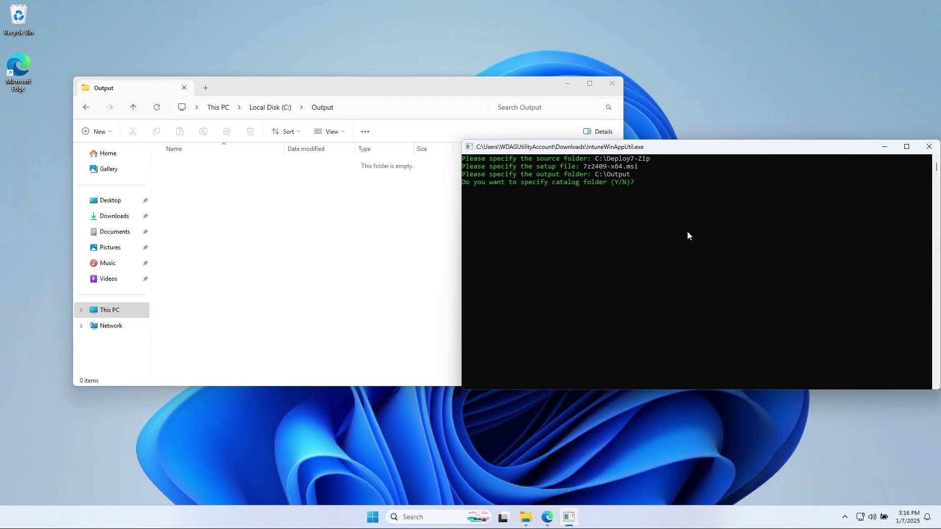
Step: Decline a catalog folder with N and check the new 7z2409-x64.intunewin package in C:\Output
{"action": "type", "text": "N"}
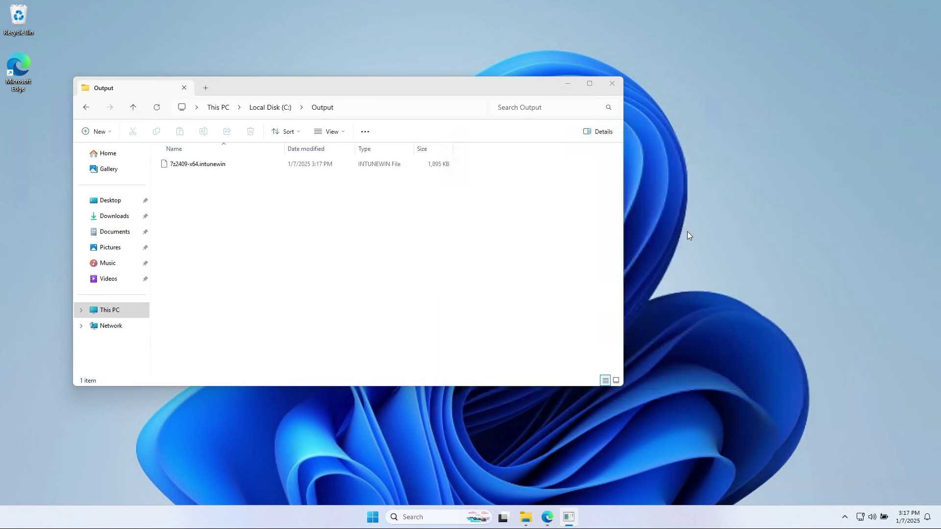
{"action": "key", "text": "alt+d"}
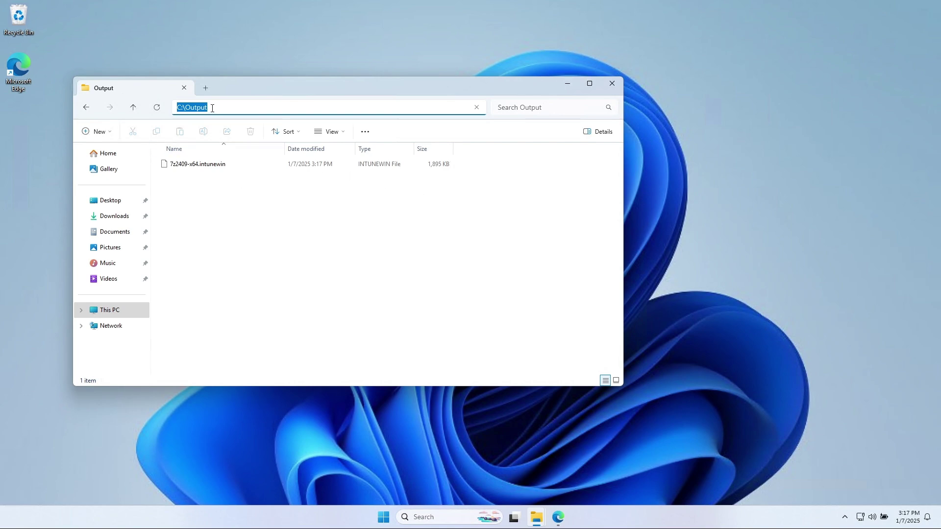
{"action": "left_click", "coordinate": [199, 169]}
{"action": "left_click", "coordinate": [195, 184]}
{"action": "left_click", "coordinate": [186, 169]}
{"action": "left_click", "coordinate": [222, 213]}
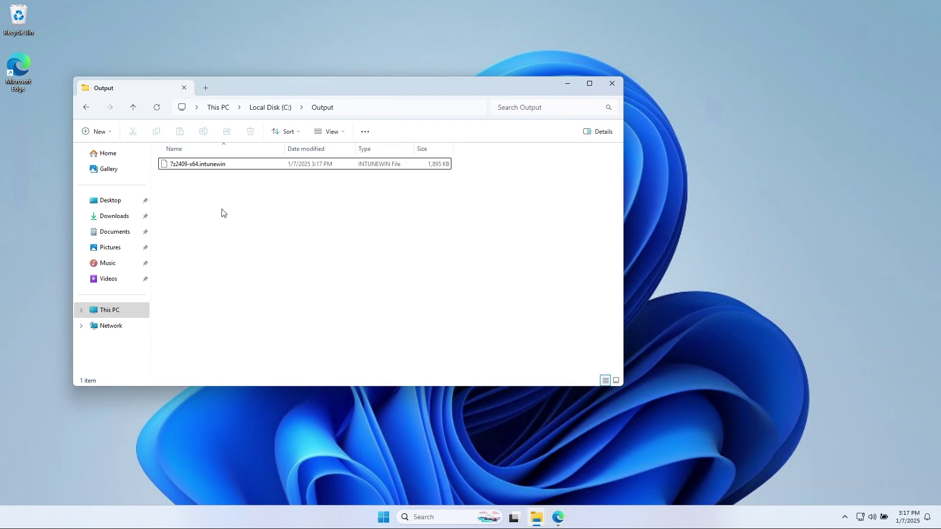
Step: Load intune.microsoft.com in a new tab and show the Apps > Windows list
{"action": "left_click", "coordinate": [558, 517]}
{"action": "key", "text": "ctrl+t"}
{"action": "type", "text": "intune."}
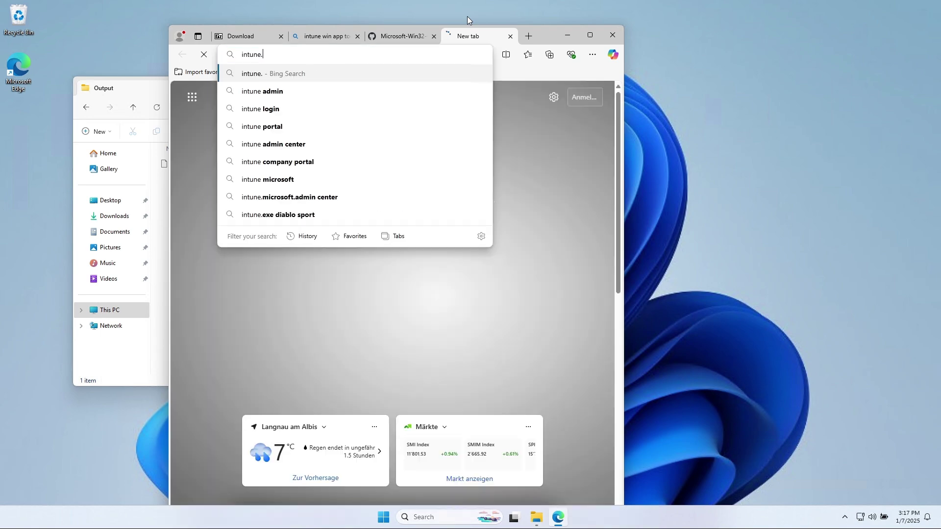
{"action": "type", "text": "microsoft.com"}
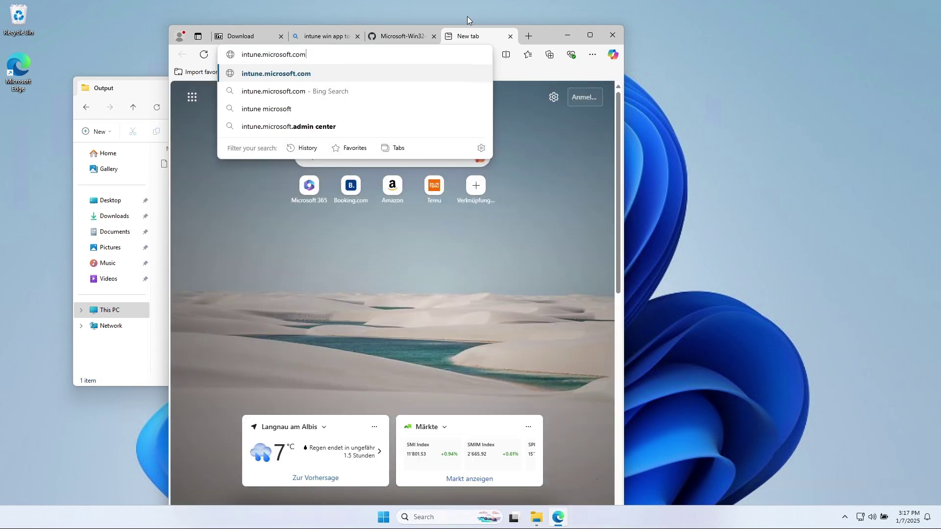
{"action": "key", "text": "Return"}
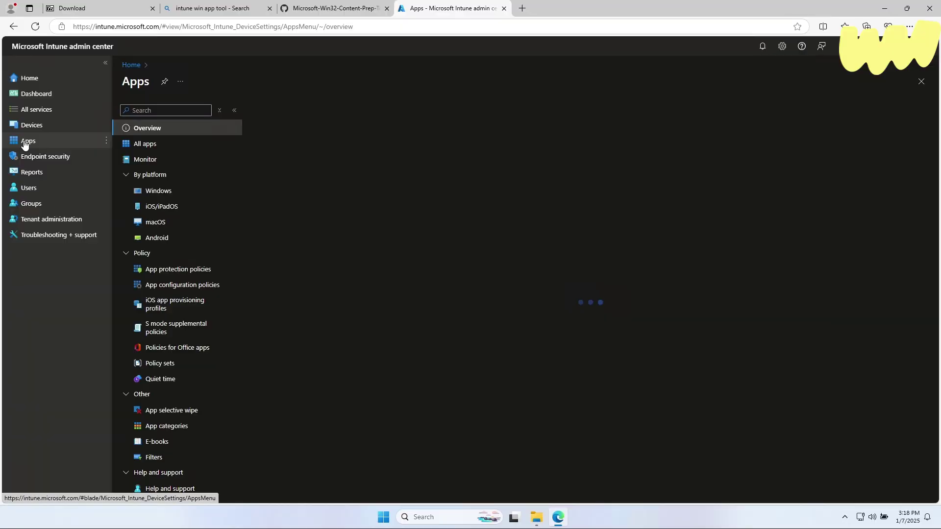
{"action": "left_click", "coordinate": [161, 191]}
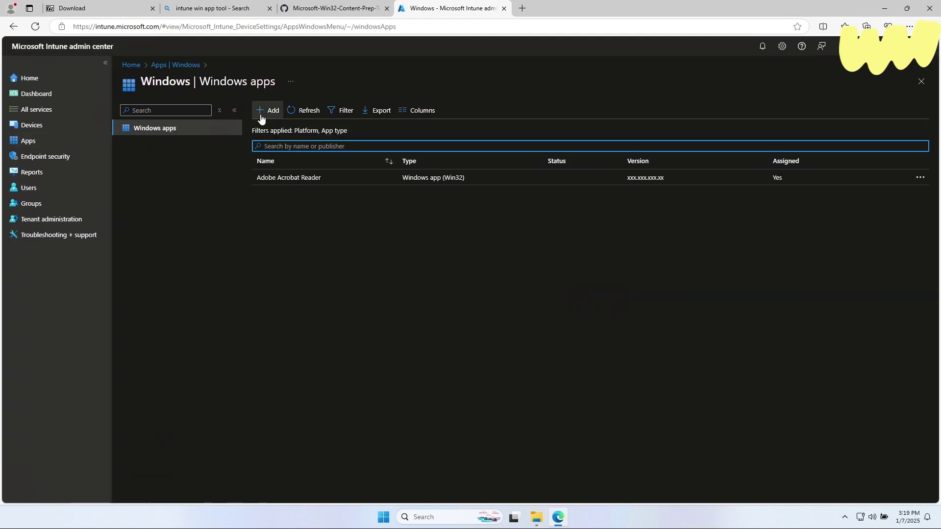
Step: Add a new app of type Windows app (Win32)
{"action": "left_click", "coordinate": [267, 110]}
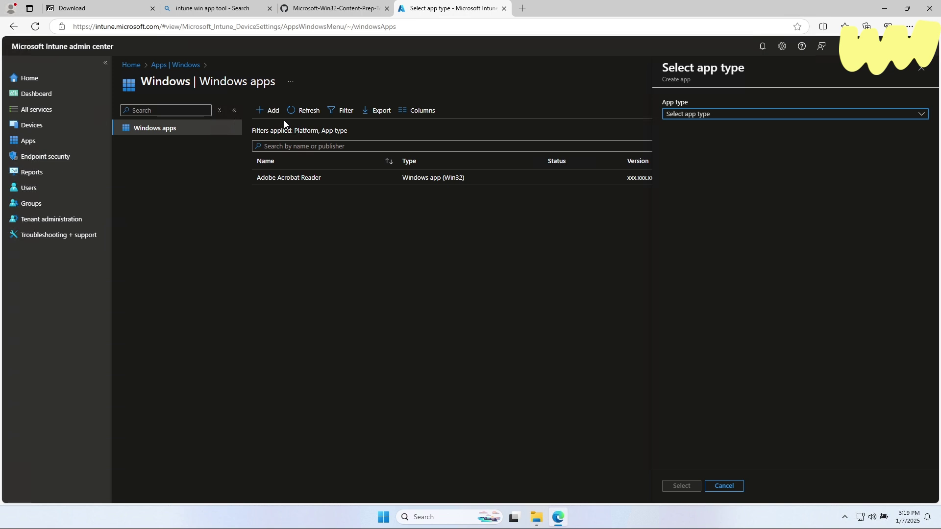
{"action": "left_click", "coordinate": [796, 114]}
{"action": "left_click", "coordinate": [700, 313]}
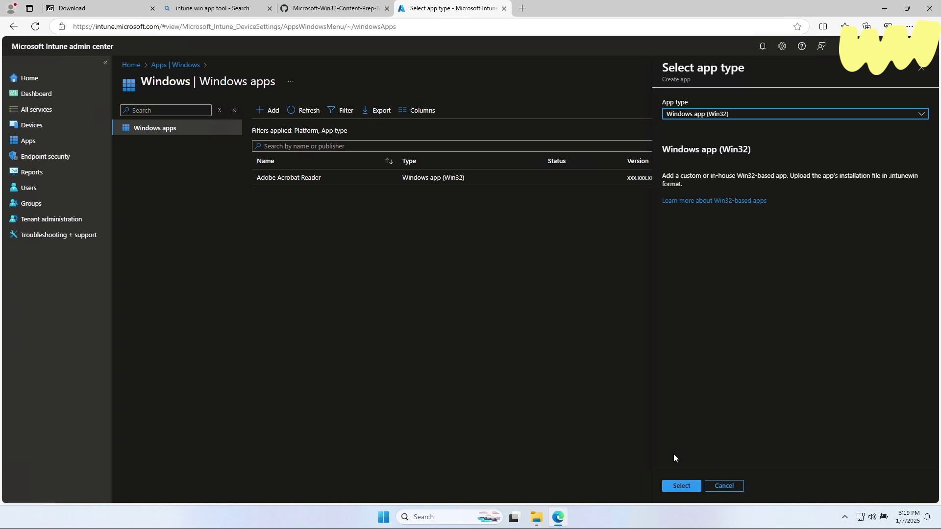
{"action": "left_click", "coordinate": [681, 487]}
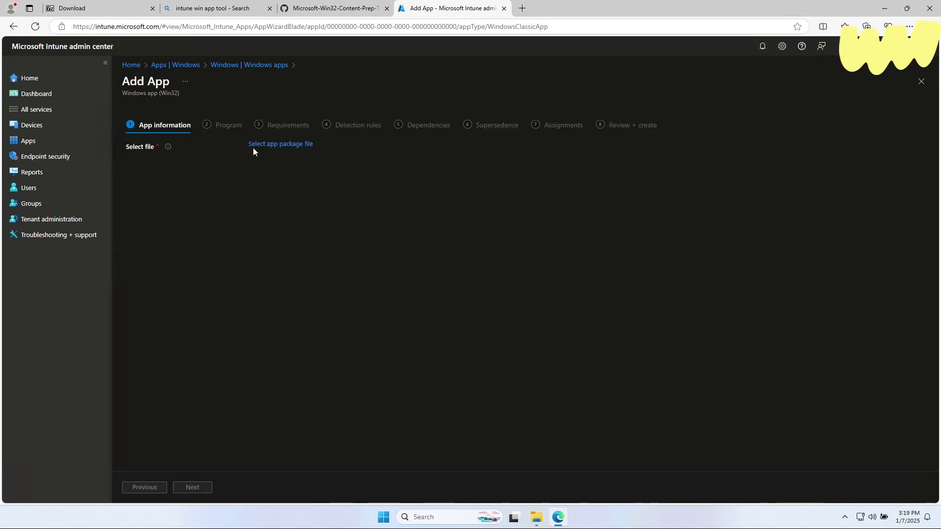
Step: Select C:\Output\7z2409-x64.intunewin as the app package file
{"action": "left_click", "coordinate": [254, 148]}
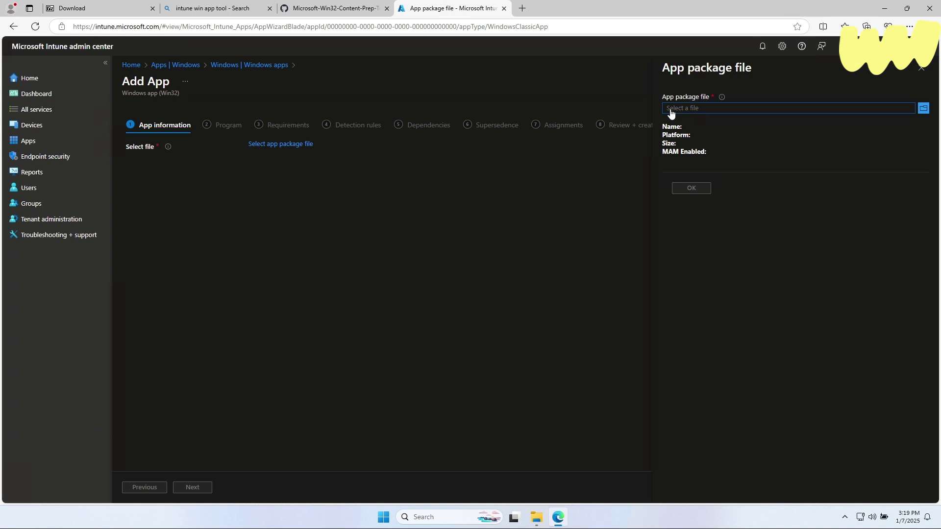
{"action": "left_click", "coordinate": [671, 109]}
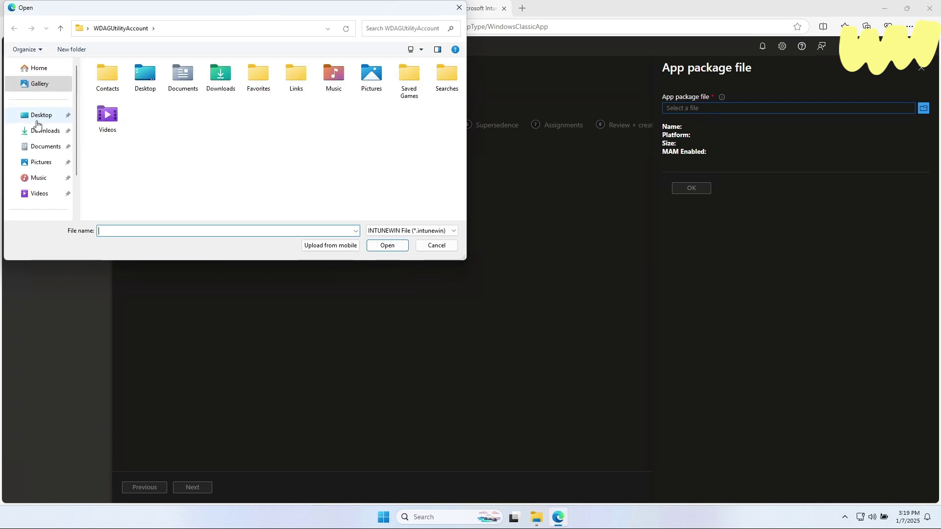
{"action": "scroll", "coordinate": [32, 157], "scroll_direction": "down", "scroll_amount": 2}
{"action": "left_click", "coordinate": [32, 158]}
{"action": "double_click", "coordinate": [136, 84]}
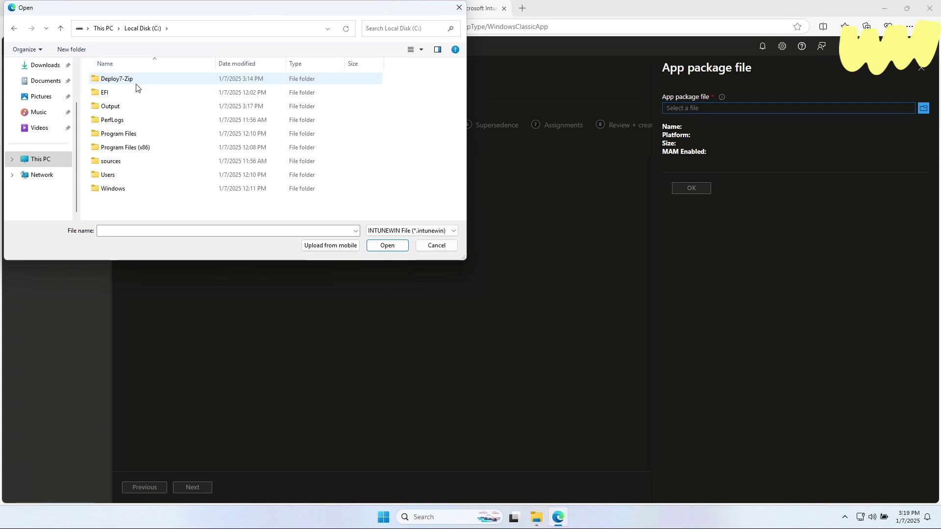
{"action": "left_click", "coordinate": [118, 106]}
{"action": "double_click", "coordinate": [117, 105]}
{"action": "double_click", "coordinate": [120, 80]}
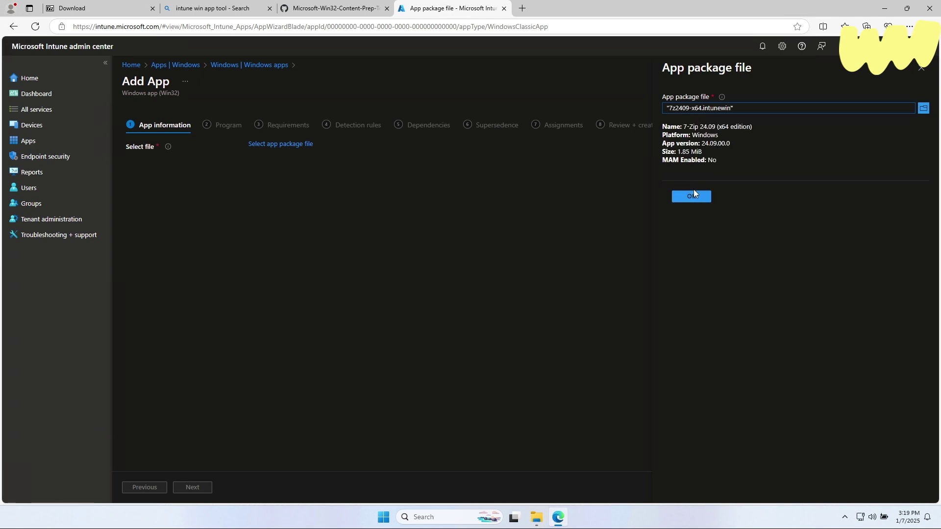
{"action": "left_click", "coordinate": [693, 190]}
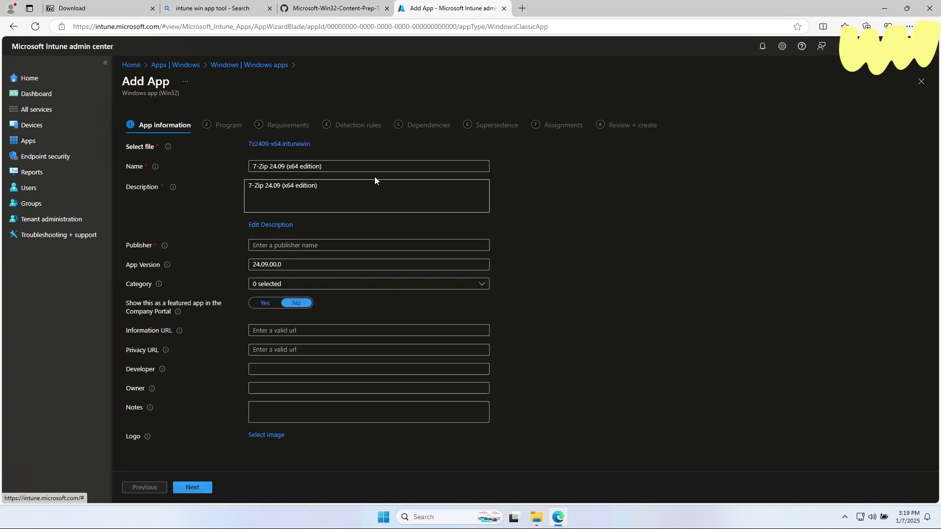
Step: Change the app name to '7-Zip', enter publisher '7-Zip', and advance past Program
{"action": "left_click", "coordinate": [336, 165]}
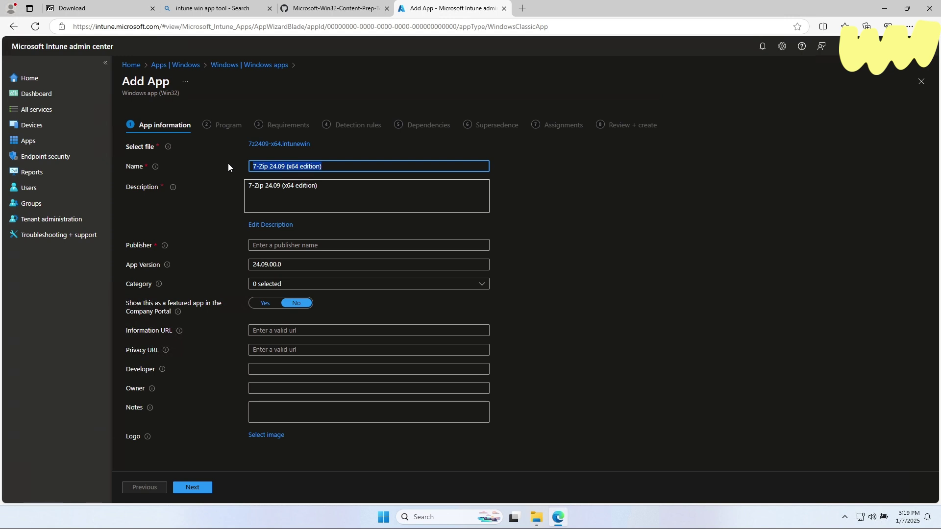
{"action": "key", "text": "BackSpace"}
{"action": "key", "text": "BackSpace"}
{"action": "key", "text": "BackSpace"}
{"action": "key", "text": "BackSpace"}
{"action": "key", "text": "BackSpace"}
{"action": "key", "text": "BackSpace"}
{"action": "key", "text": "BackSpace"}
{"action": "key", "text": "BackSpace"}
{"action": "key", "text": "BackSpace"}
{"action": "key", "text": "BackSpace"}
{"action": "key", "text": "BackSpace"}
{"action": "key", "text": "BackSpace"}
{"action": "key", "text": "BackSpace"}
{"action": "key", "text": "BackSpace"}
{"action": "key", "text": "BackSpace"}
{"action": "key", "text": "BackSpace"}
{"action": "key", "text": "BackSpace"}
{"action": "key", "text": "BackSpace"}
{"action": "key", "text": "BackSpace"}
{"action": "key", "text": "BackSpace"}
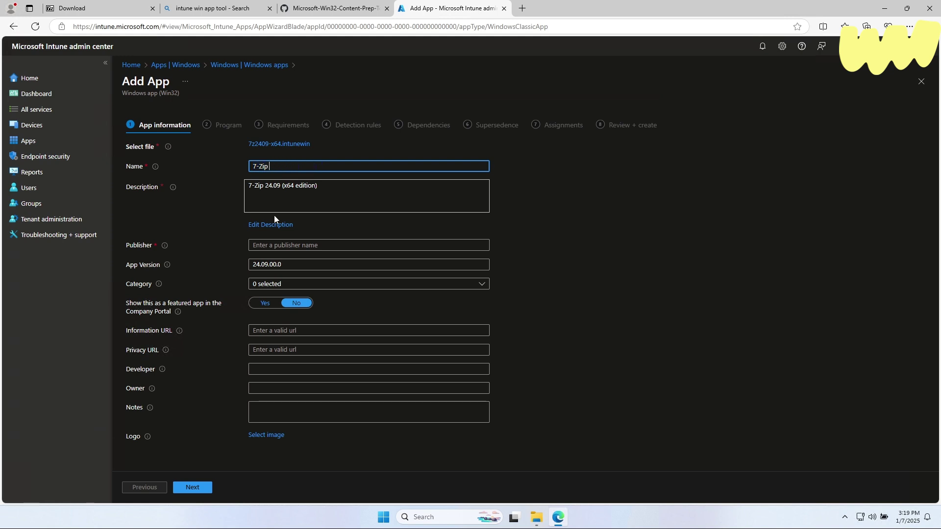
{"action": "left_click", "coordinate": [264, 244]}
{"action": "type", "text": "7-Zip"}
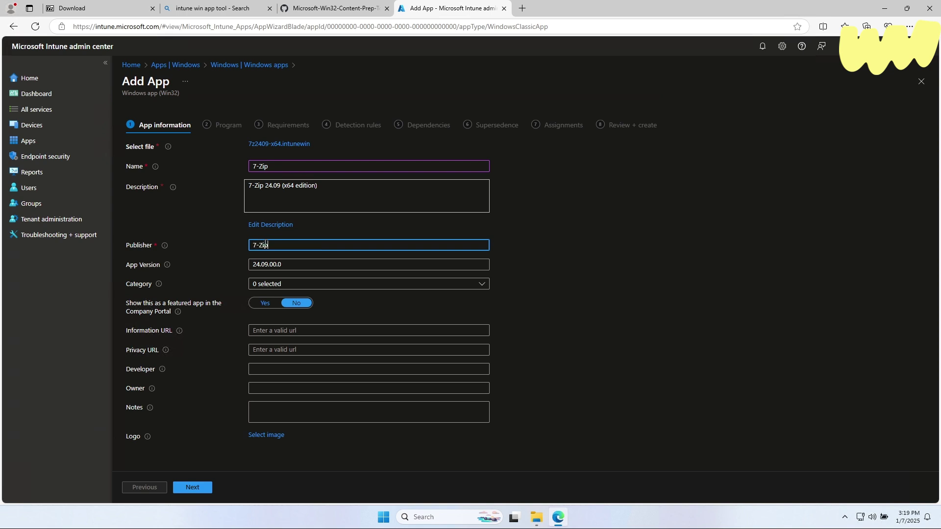
{"action": "left_click", "coordinate": [194, 489]}
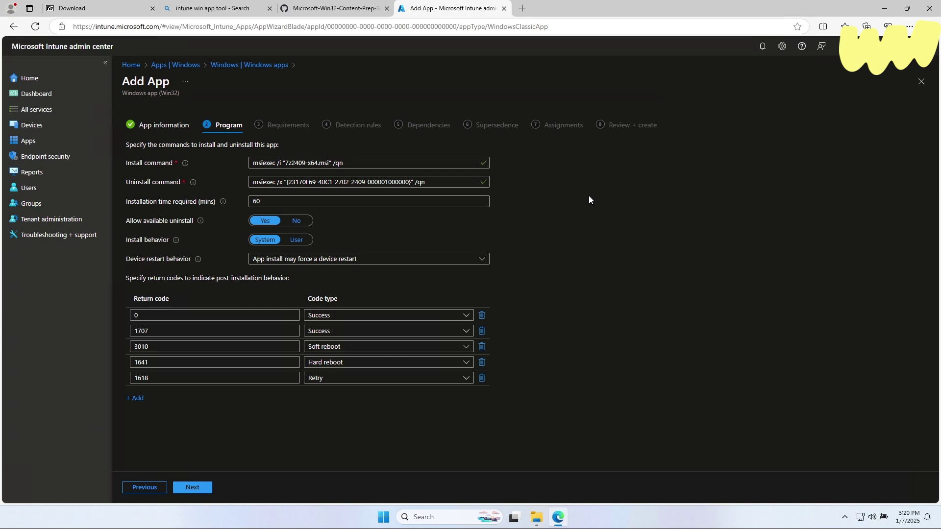
Step: Require 64-bit architecture and minimum OS Windows 10 1607
{"action": "left_click", "coordinate": [185, 492]}
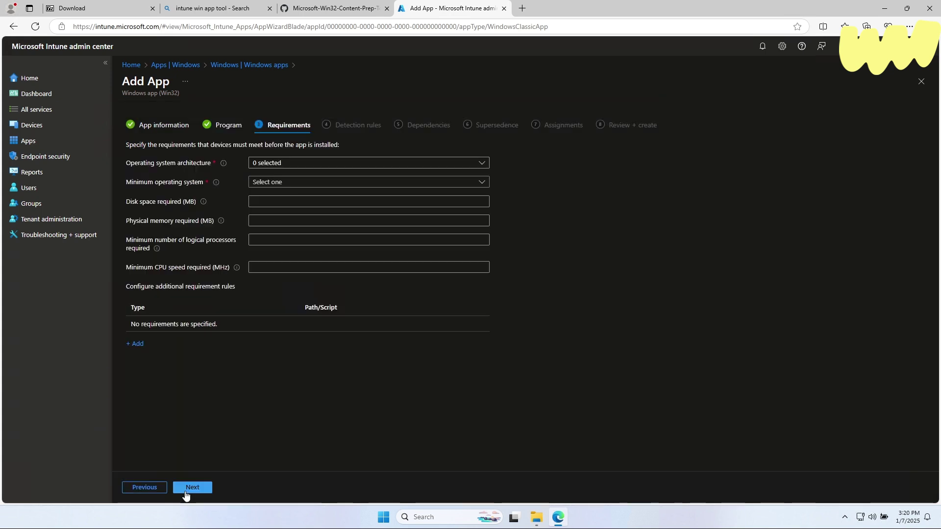
{"action": "left_click", "coordinate": [272, 163]}
{"action": "left_click", "coordinate": [271, 191]}
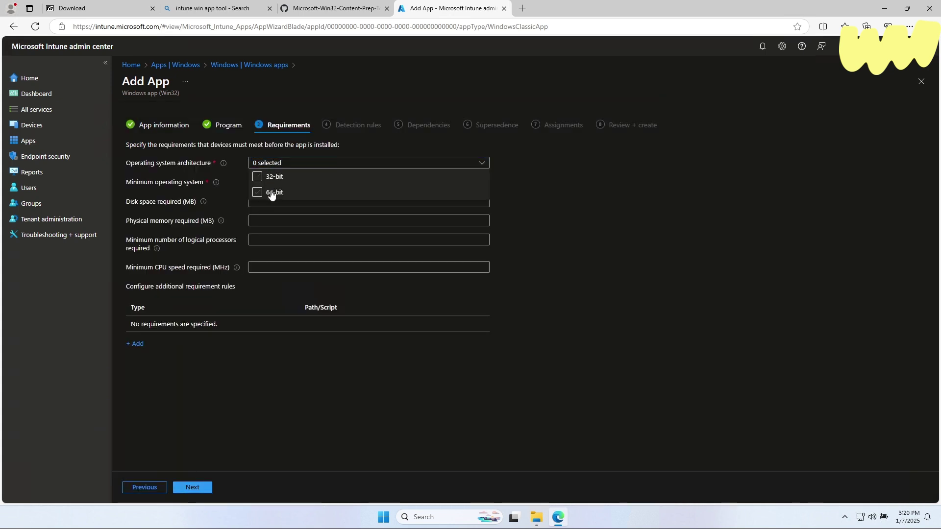
{"action": "left_click", "coordinate": [575, 174]}
{"action": "left_click", "coordinate": [397, 187]}
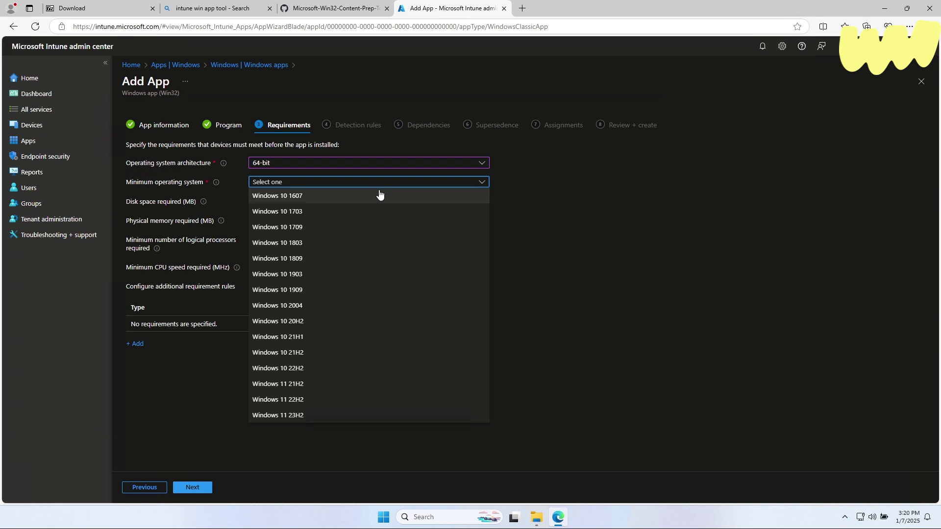
{"action": "left_click", "coordinate": [378, 196]}
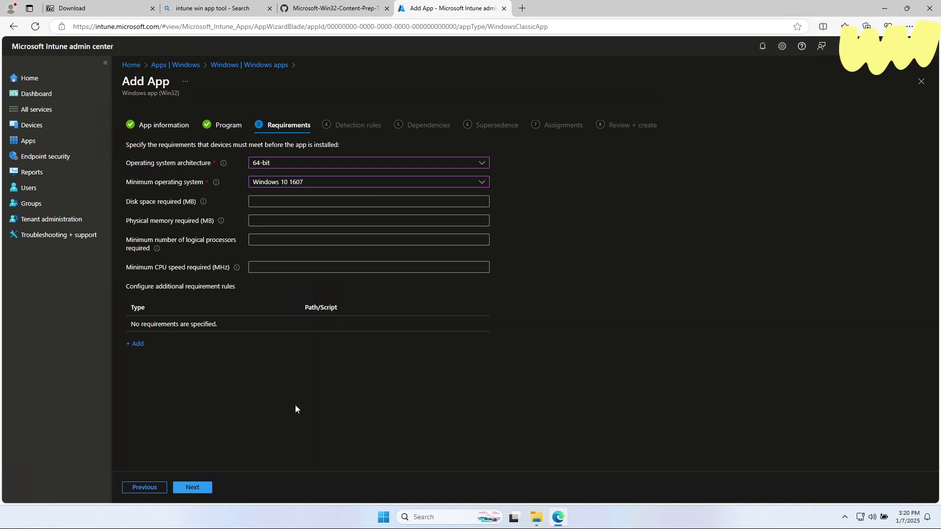
Step: Add a manually configured MSI product-code detection rule
{"action": "left_click", "coordinate": [203, 487]}
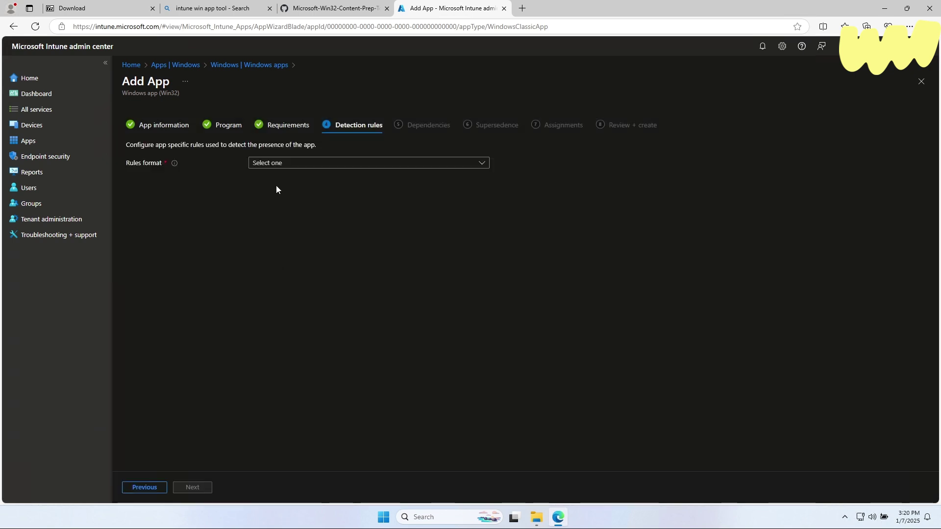
{"action": "left_click", "coordinate": [279, 165]}
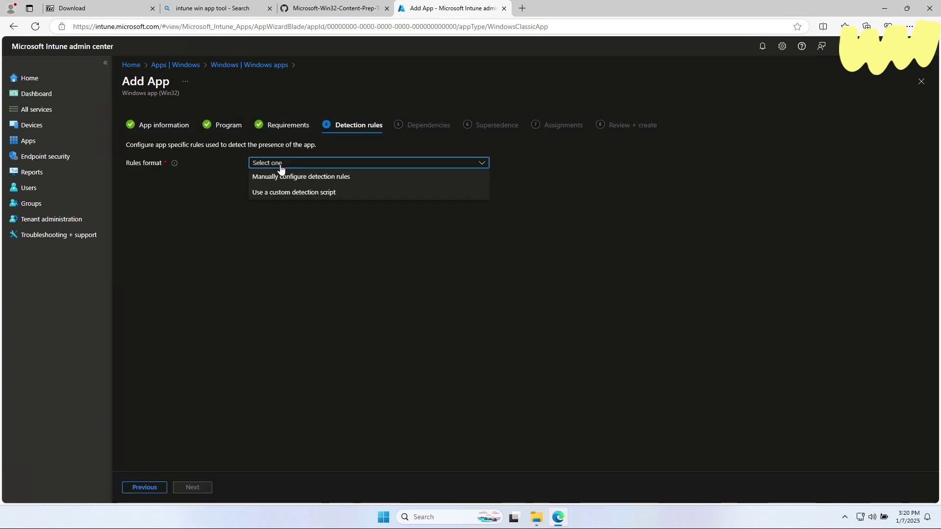
{"action": "left_click", "coordinate": [283, 176]}
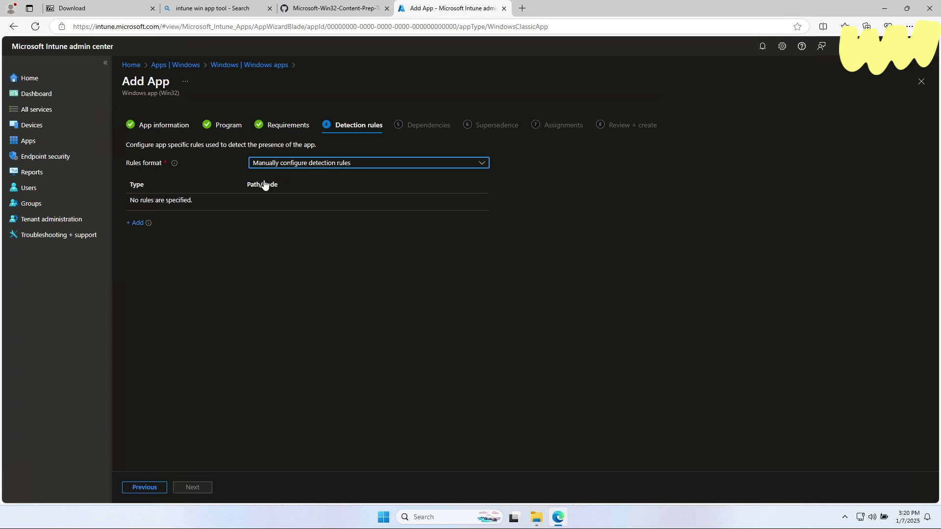
{"action": "left_click", "coordinate": [137, 224]}
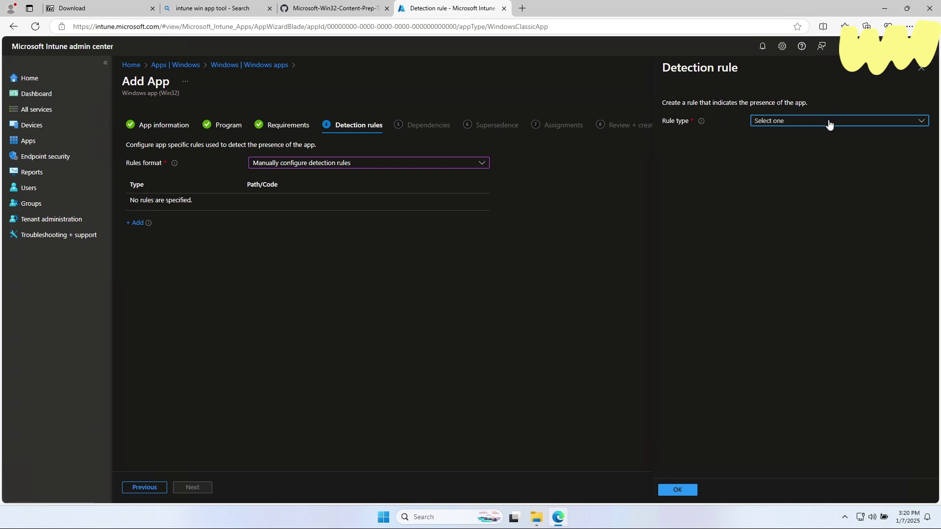
{"action": "left_click", "coordinate": [828, 121]}
{"action": "left_click", "coordinate": [784, 135]}
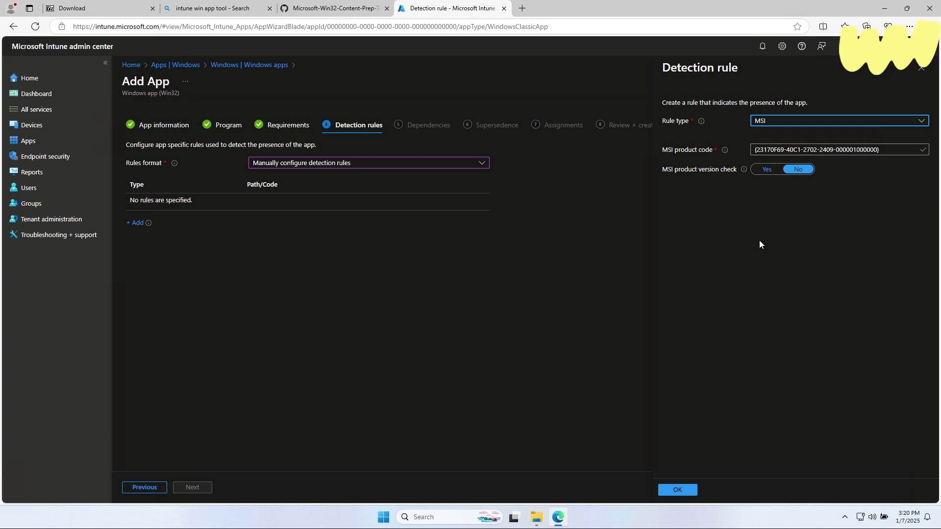
{"action": "left_click", "coordinate": [682, 488]}
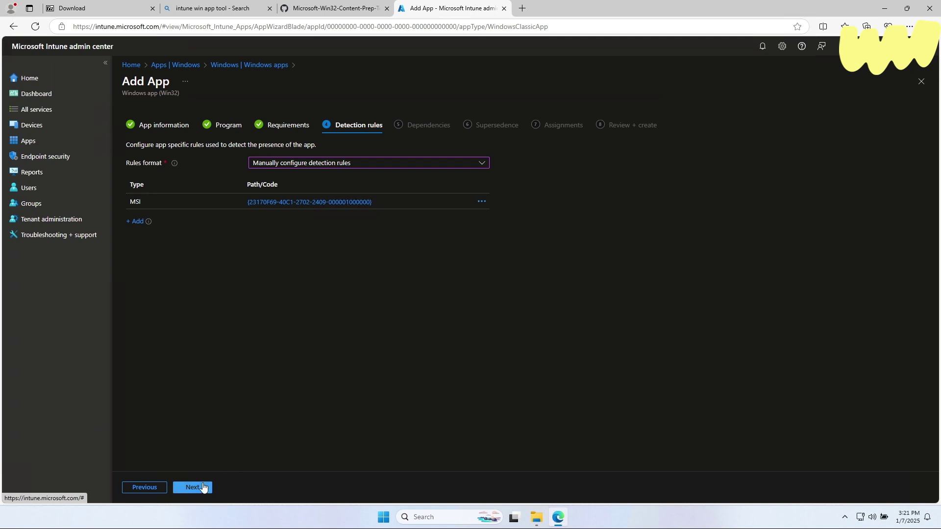
Step: Skip Dependencies and Supersedence, assign the app as Required to All users, and reach Review + create
{"action": "left_click", "coordinate": [193, 488]}
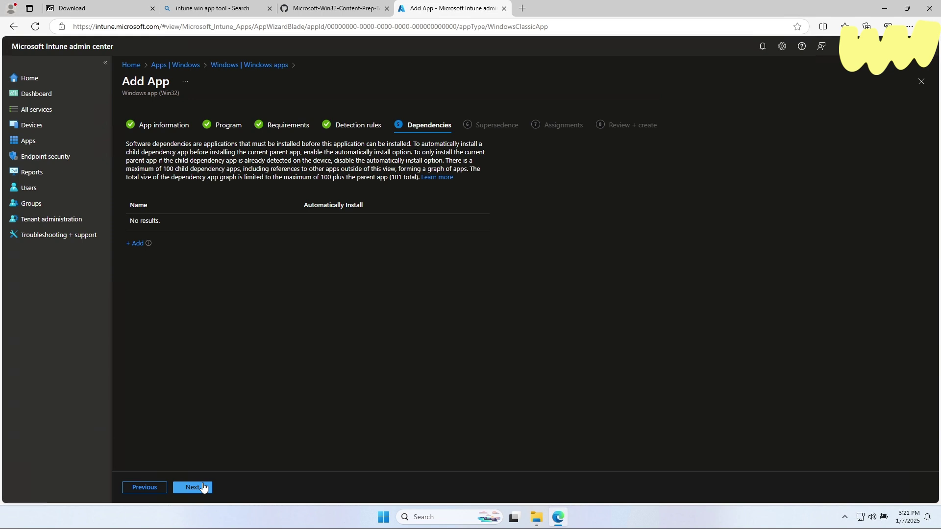
{"action": "left_click", "coordinate": [193, 487]}
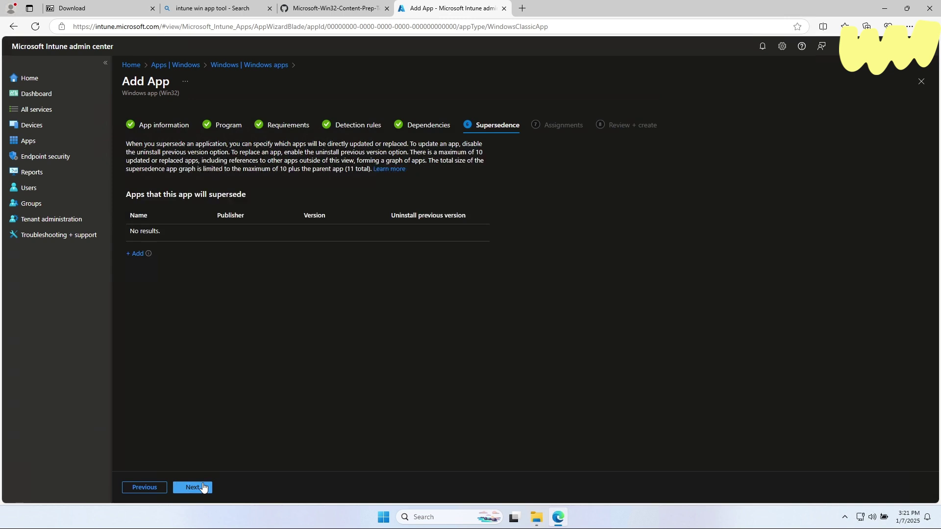
{"action": "left_click", "coordinate": [204, 487]}
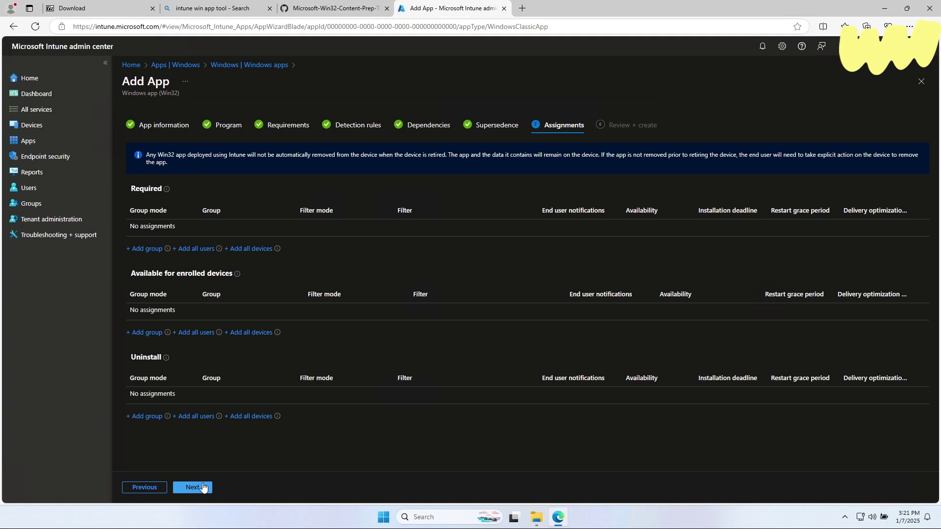
{"action": "left_click", "coordinate": [204, 248]}
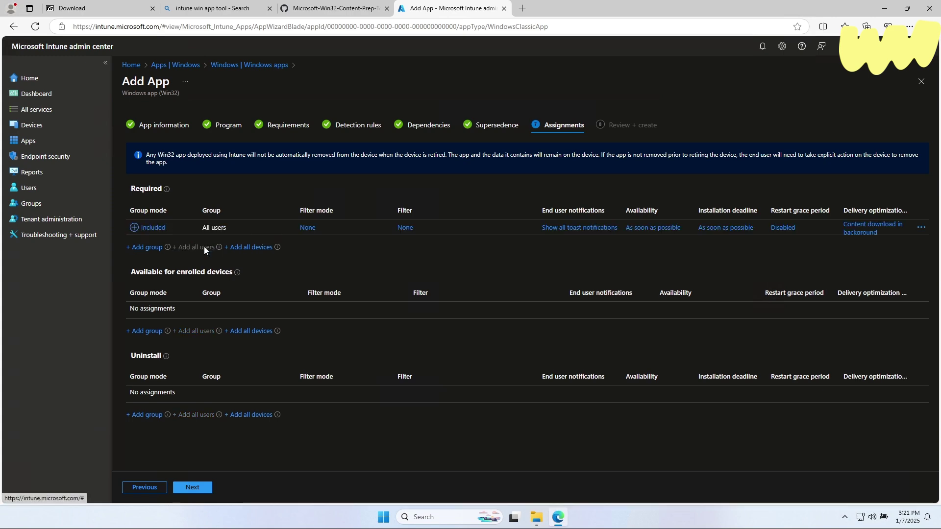
{"action": "left_click", "coordinate": [198, 487]}
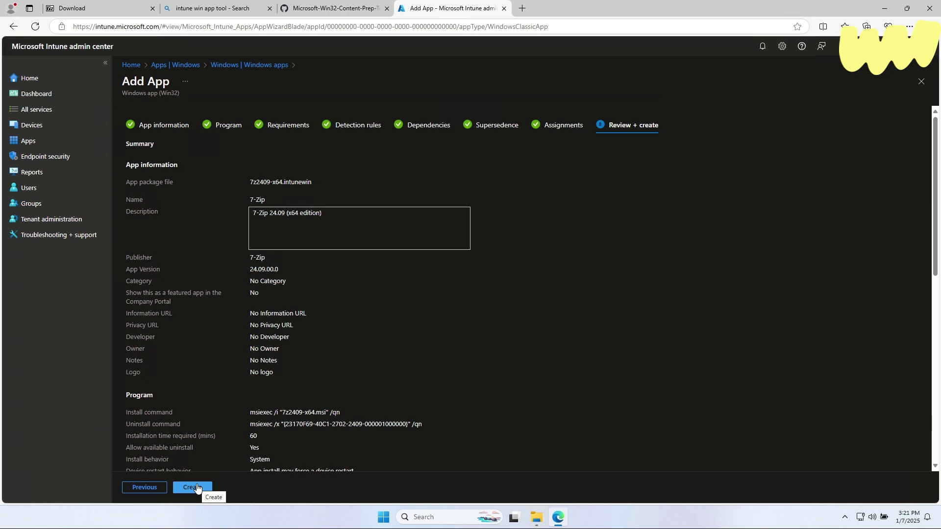
Step: Create the 7-Zip Win32 app from the Review + create page to start saving it
{"action": "left_click", "coordinate": [197, 488]}
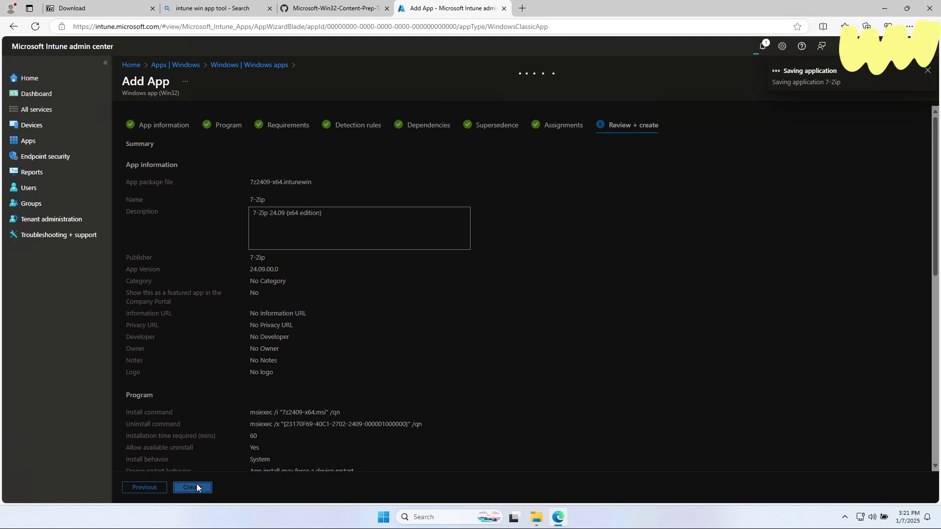